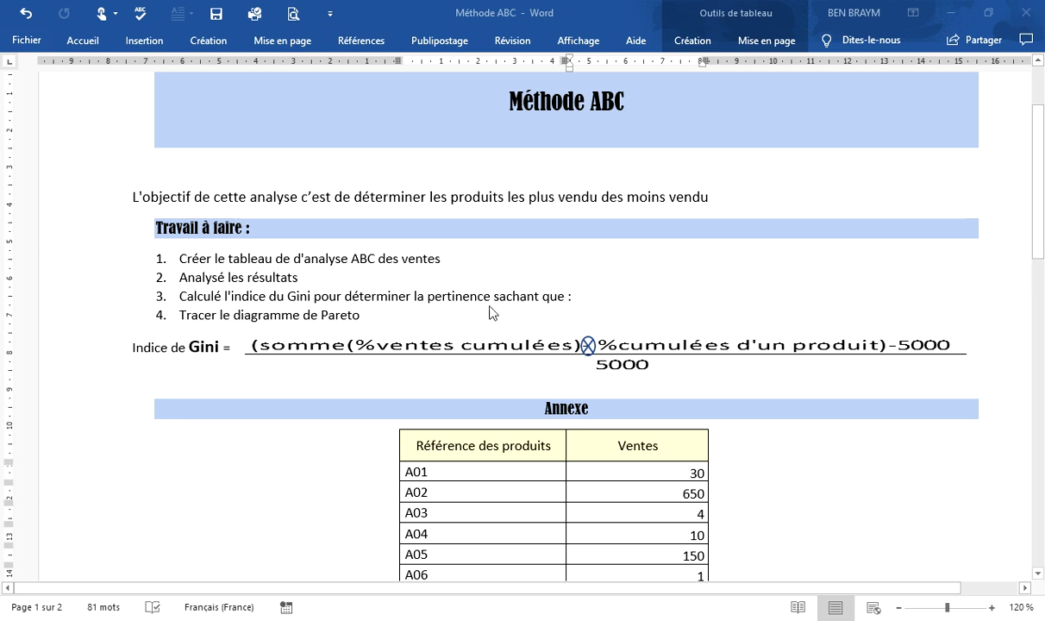
Copy the whole table of product references and sales from the Annexe section of the document.
scroll(418, 345, down, 2)
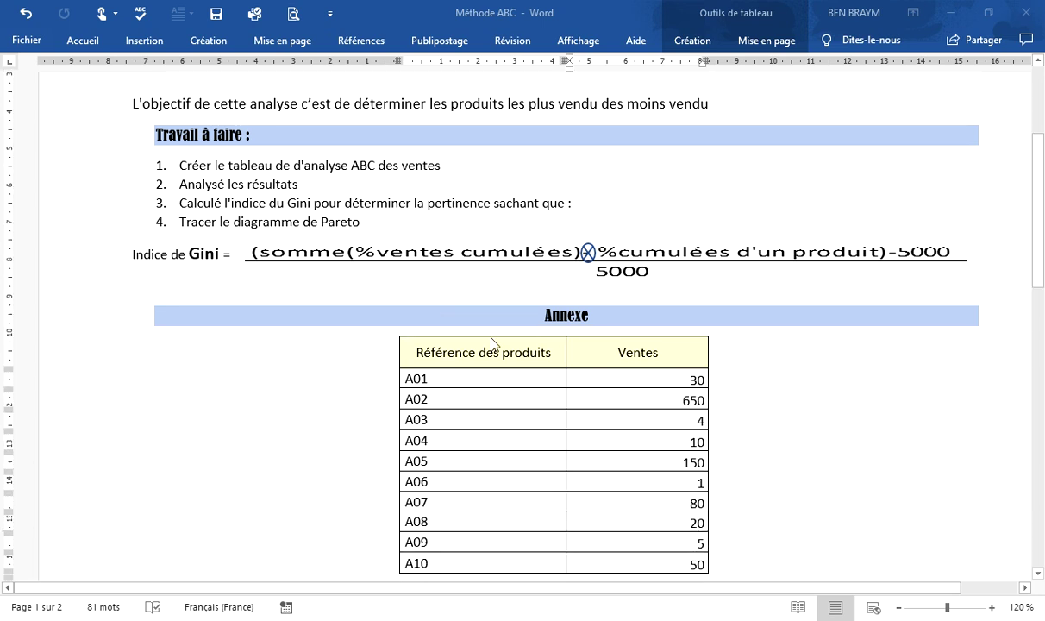
click(631, 352)
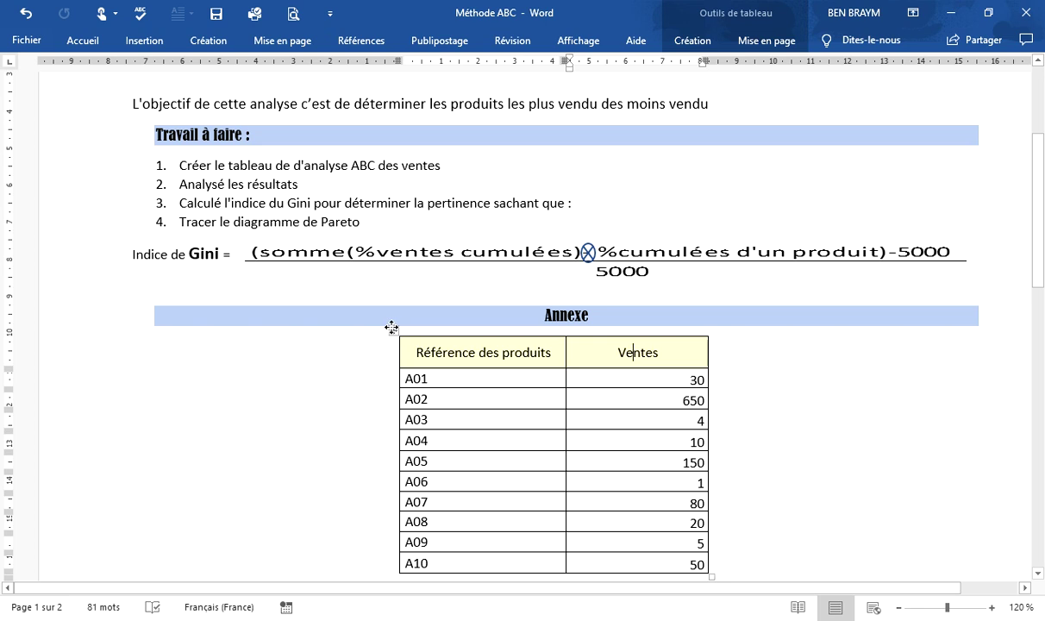
click(392, 328)
key(ctrl+c)
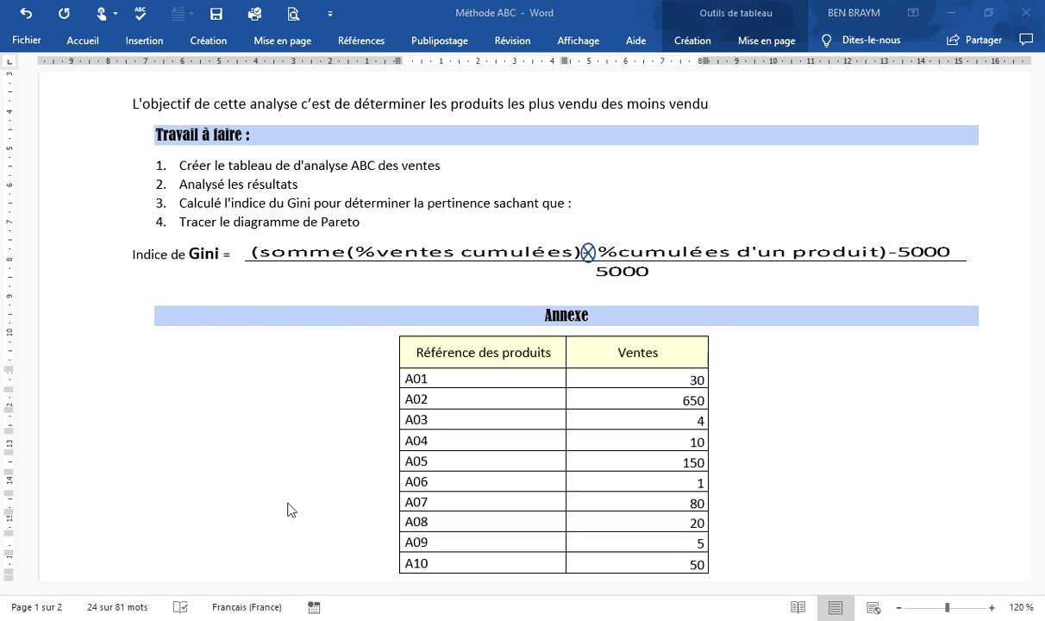
Try to open the recent workbook "excel" and remove its entry from the recent files list.
right_click(294, 617)
click(259, 223)
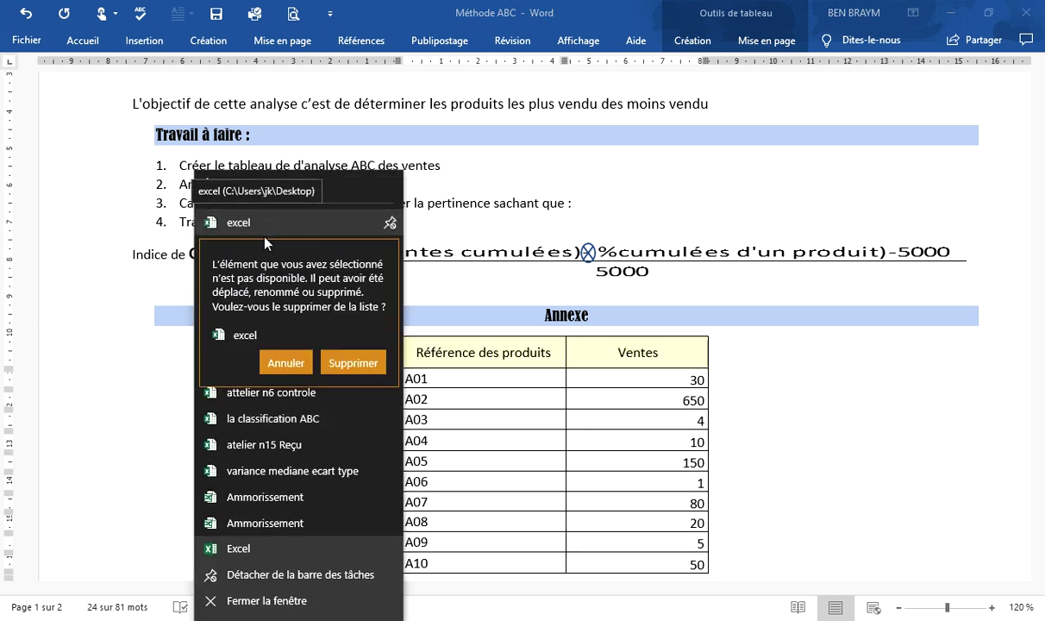
click(356, 363)
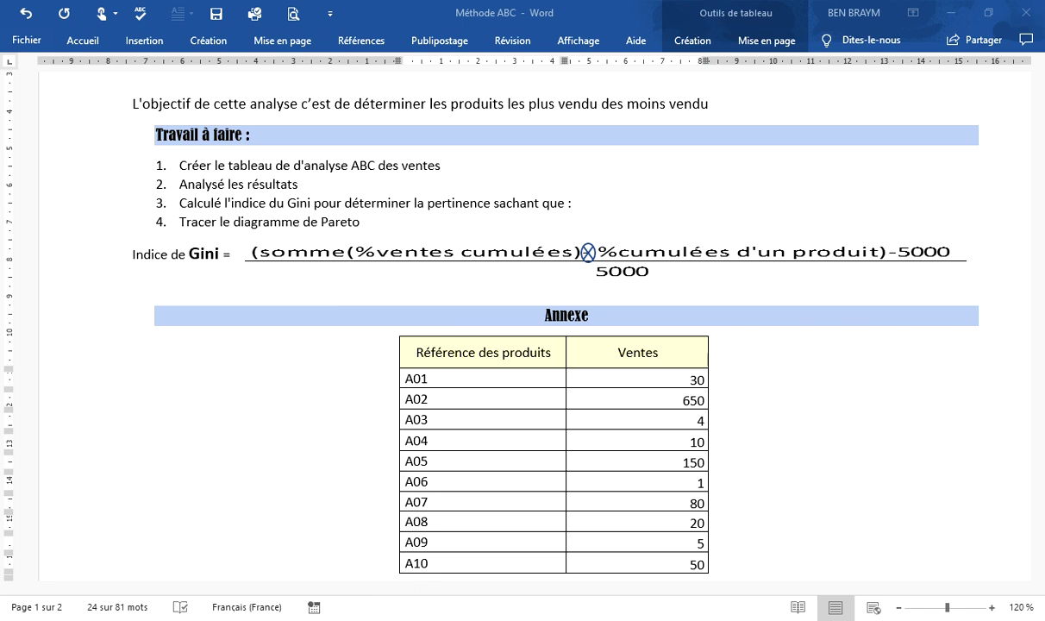
Switch to the Classeur1 workbook in Excel and paste the table at A1 of a new sheet, slightly widening columns A and B.
click(293, 617)
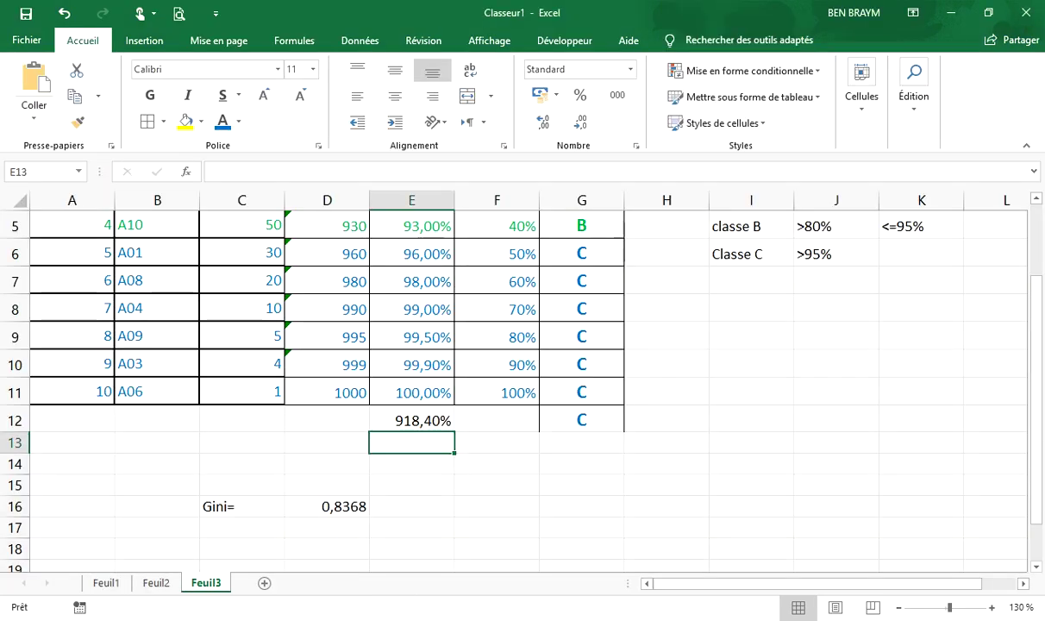
click(264, 583)
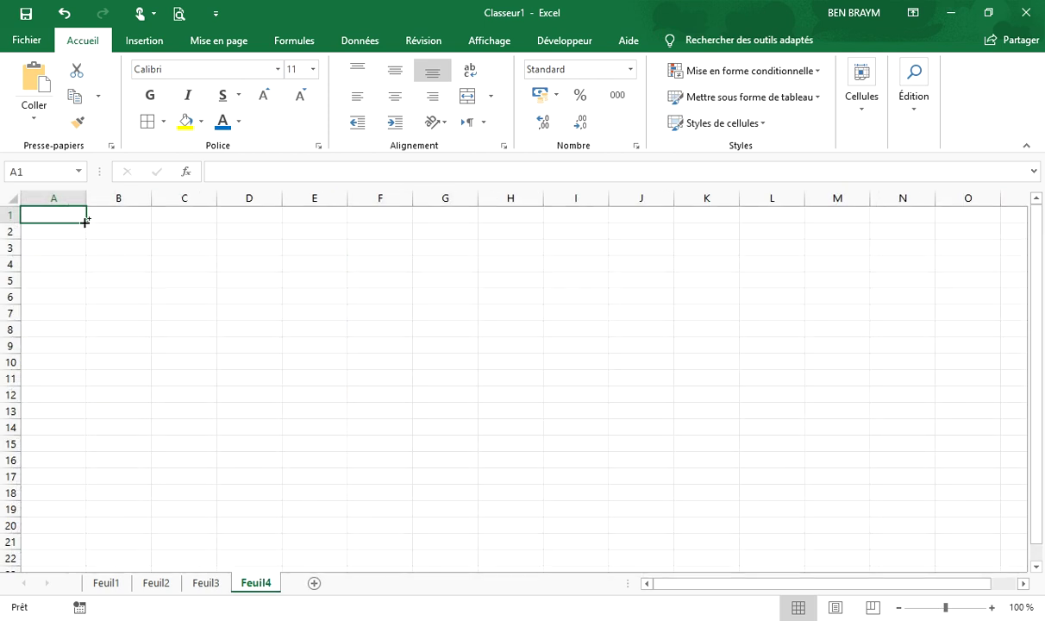
key(ctrl+v)
drag(90, 197, 93, 197)
drag(159, 198, 169, 198)
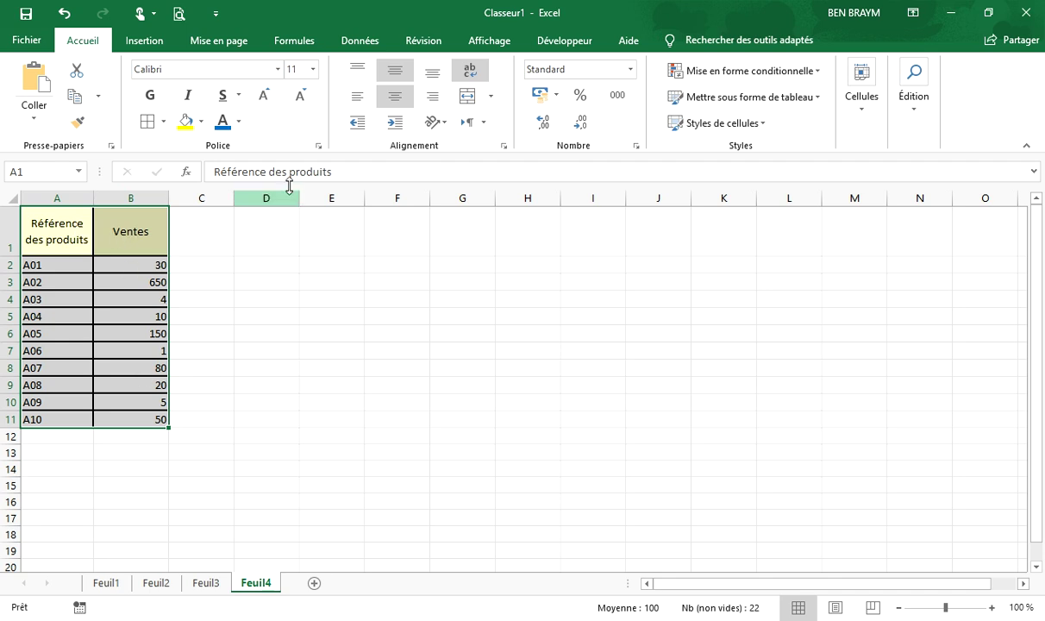
Sort the product table by Ventes on cell values, from largest to smallest.
click(356, 44)
click(443, 93)
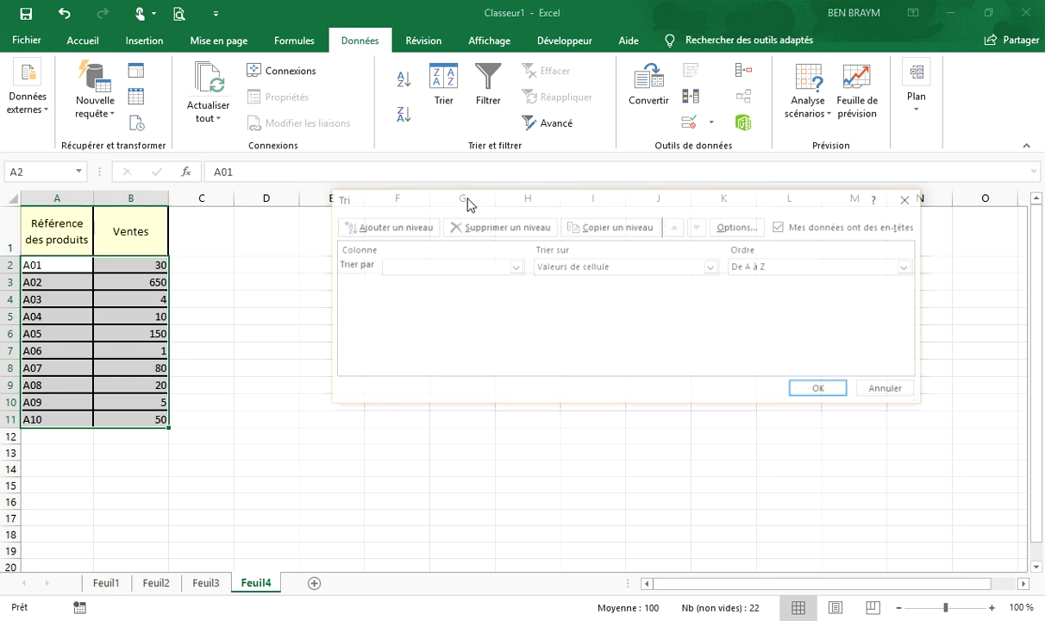
click(463, 269)
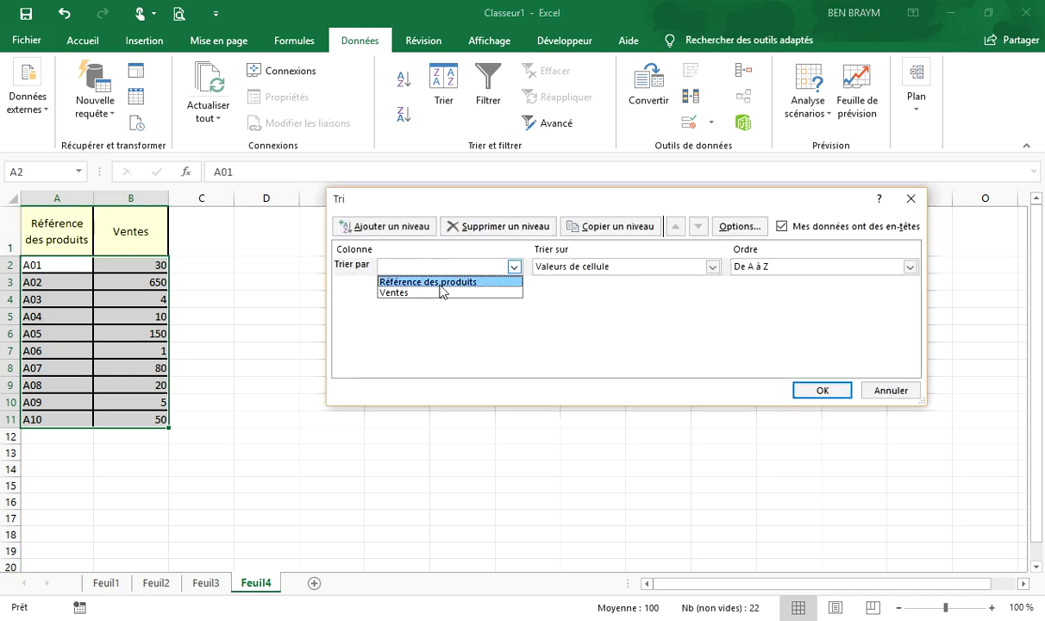
click(436, 293)
click(819, 267)
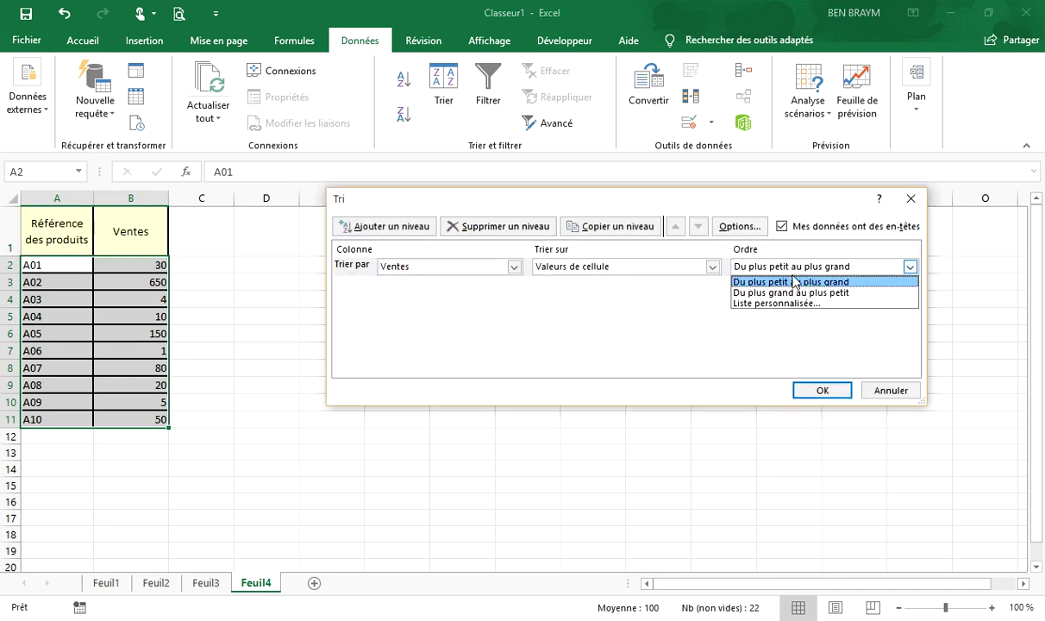
click(747, 295)
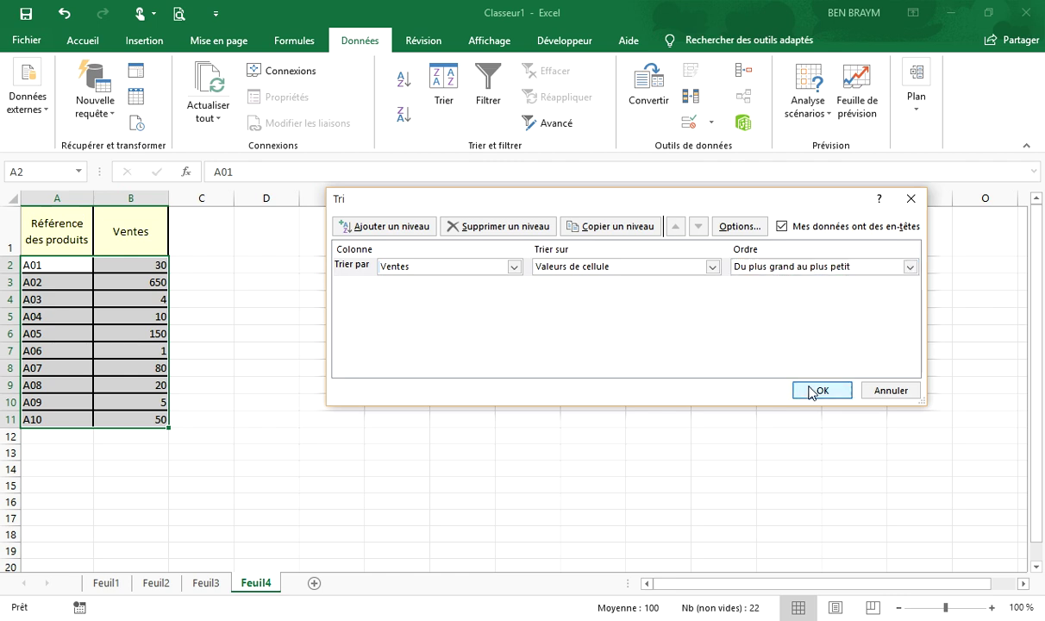
click(813, 389)
click(205, 224)
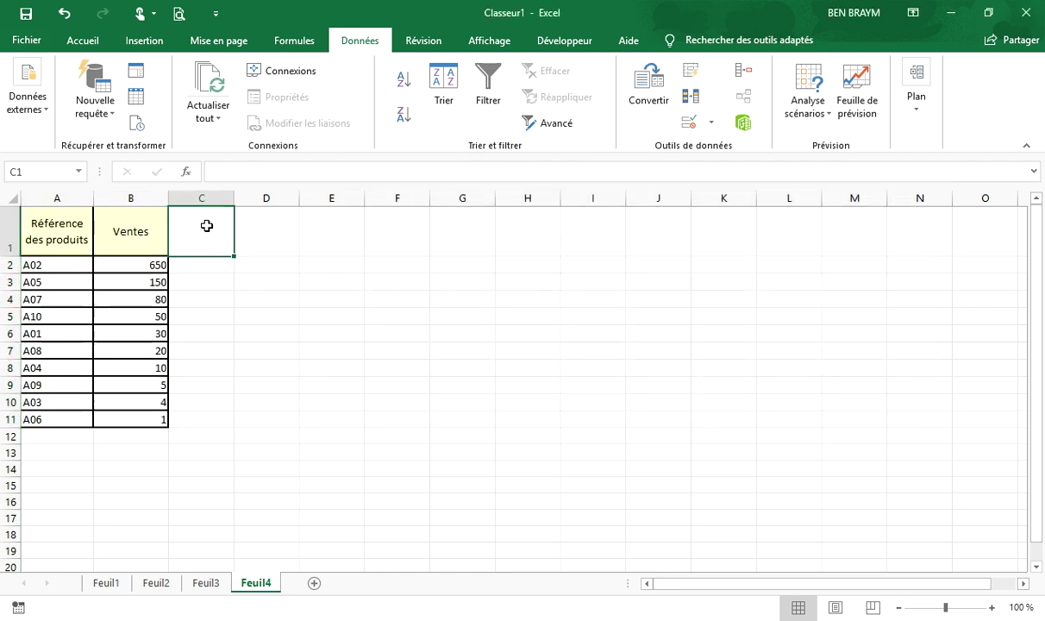
Insert a new column before the product references and enter the header "Rang" in A1.
click(59, 197)
right_click(62, 200)
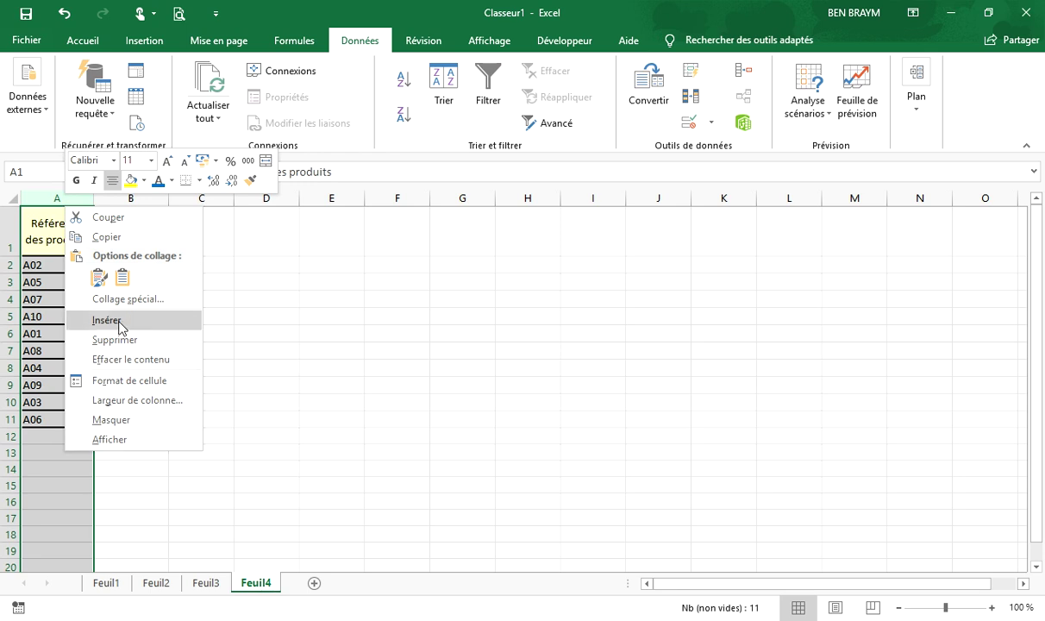
click(108, 320)
click(64, 227)
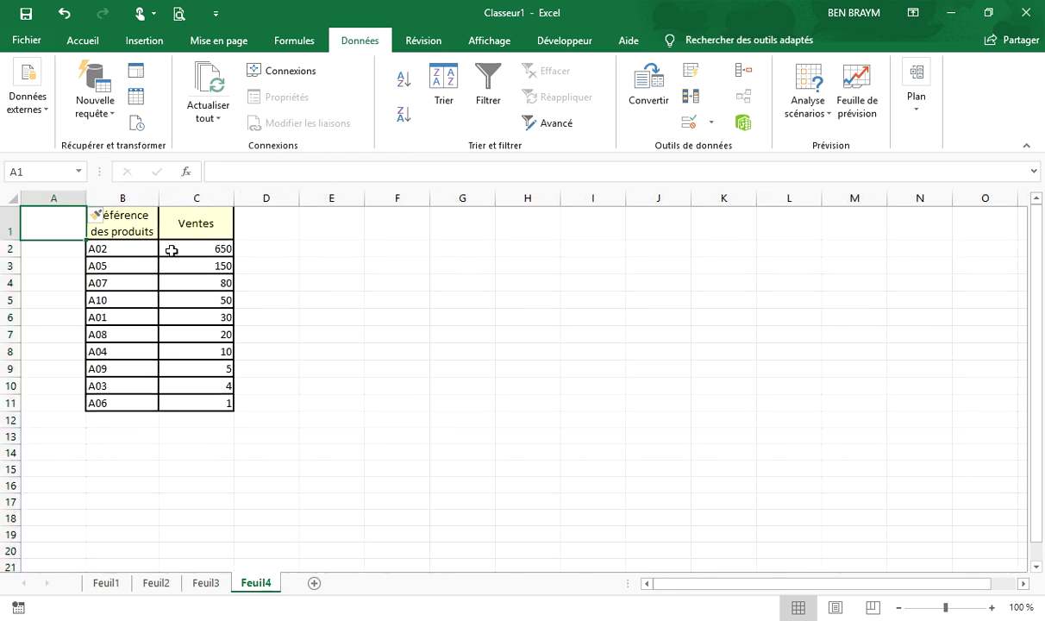
text(Rang)
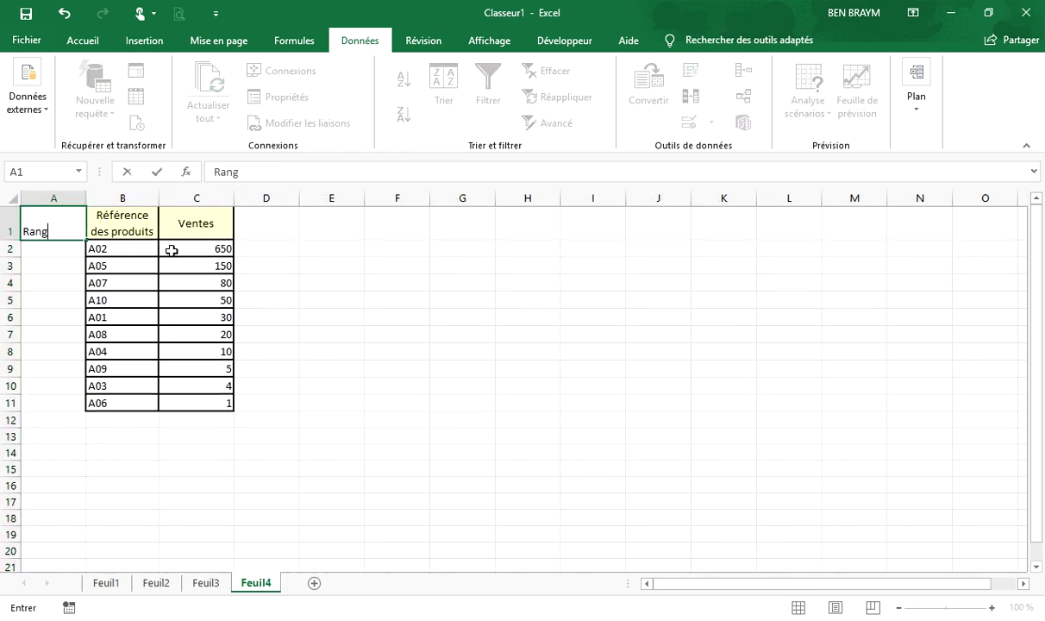
key(Return)
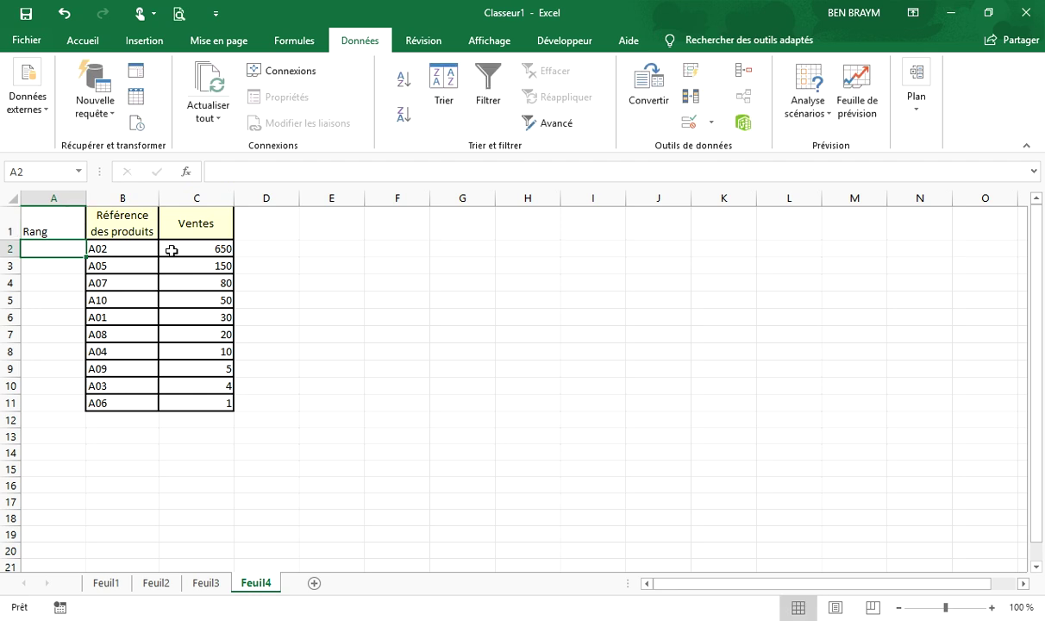
Enter ranks 1 and 2 in A2 and A3, and extend the series to 10 in A11.
text(1)
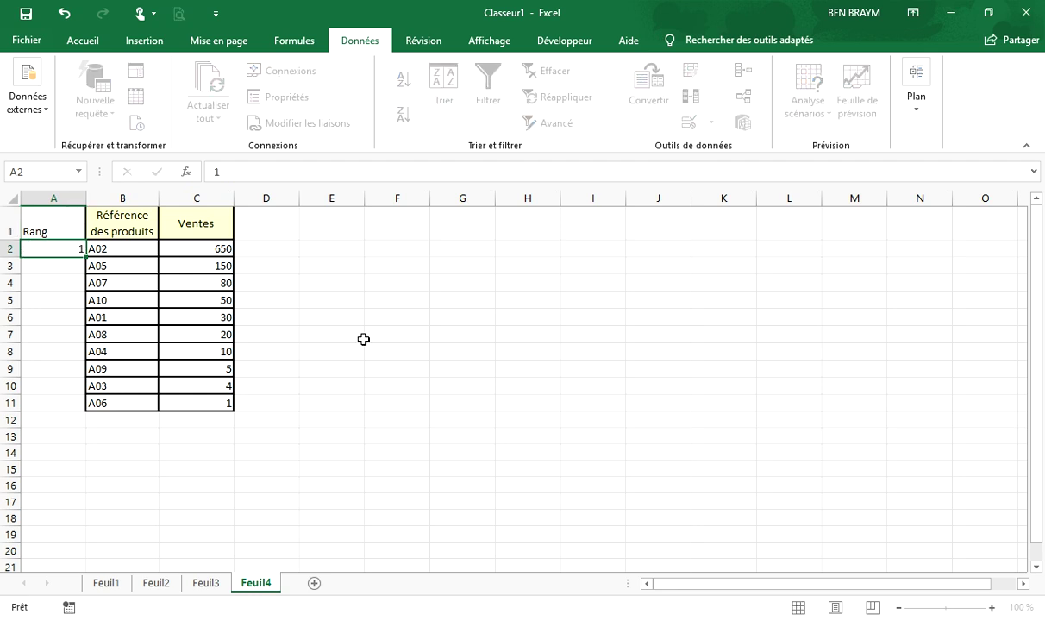
key(Return)
text(2)
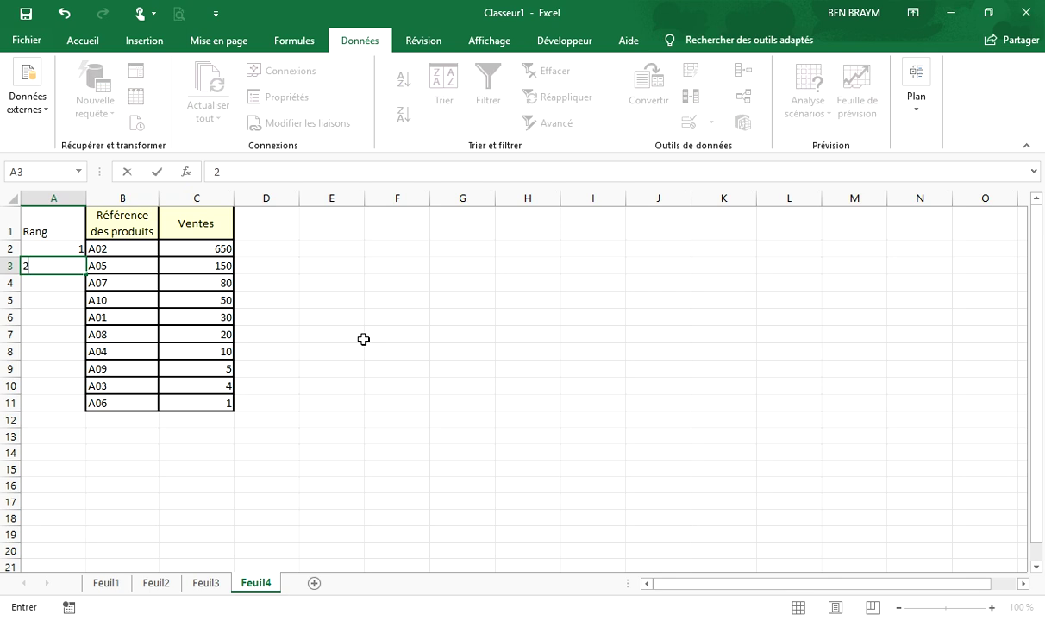
key(Return)
drag(60, 247, 86, 405)
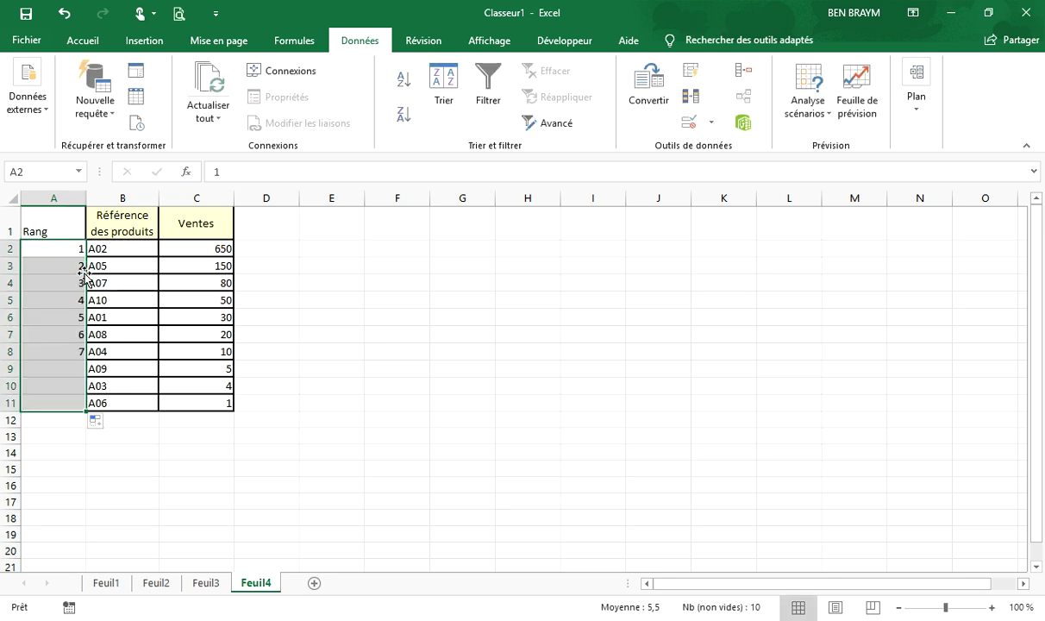
Copy the formatting of the product reference column B1:B11 onto the rank column A1:A11.
click(58, 222)
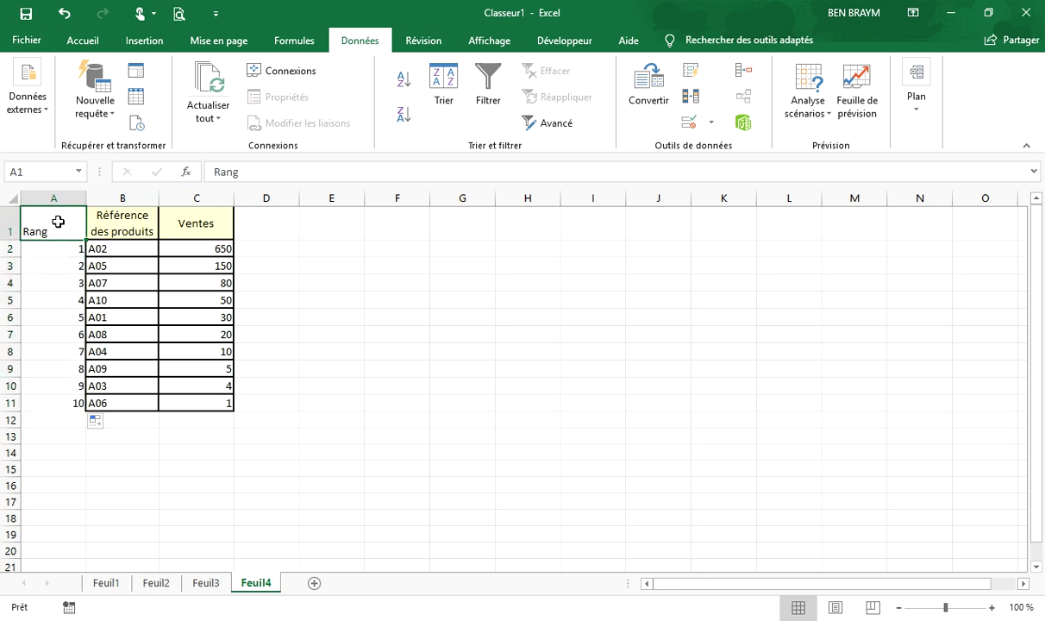
drag(138, 215, 135, 402)
click(83, 41)
click(80, 121)
drag(54, 403, 53, 216)
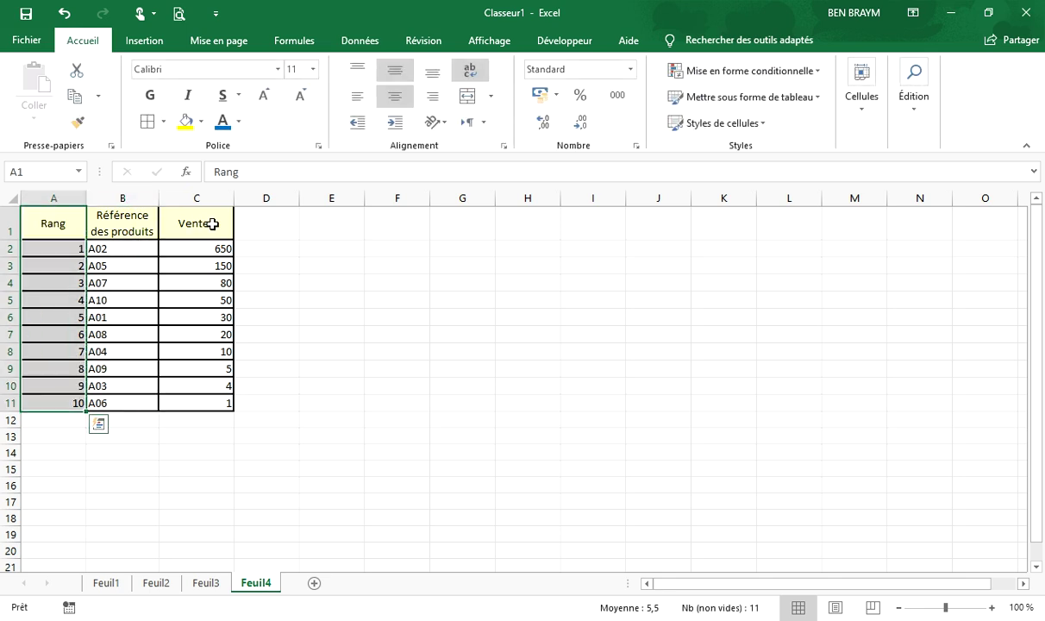
Narrow column B slightly and enter the header "Cumul des ventes" in D1.
click(275, 225)
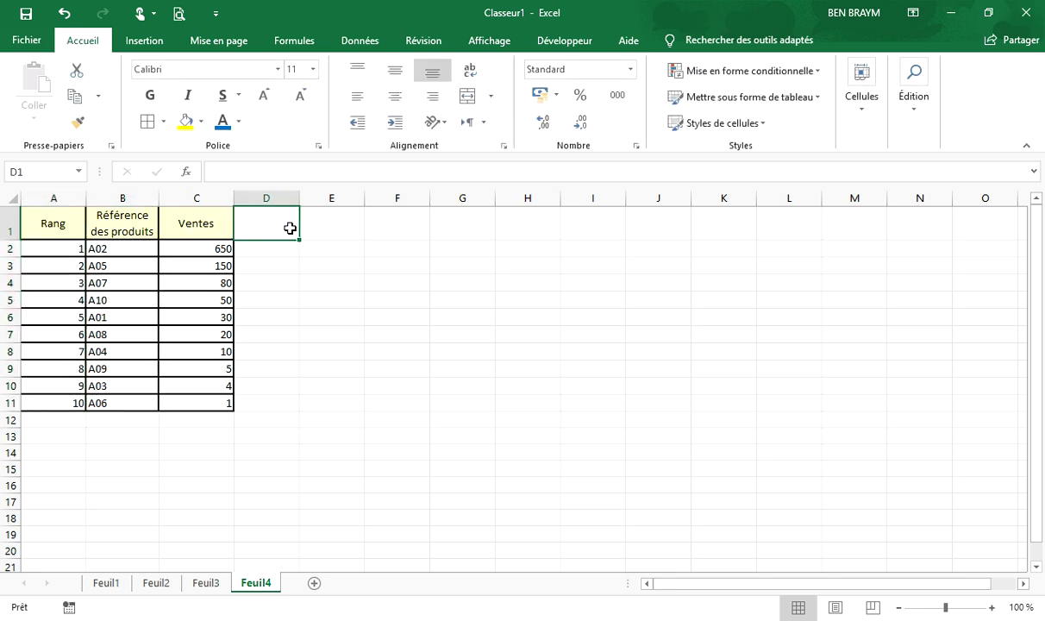
click(991, 607)
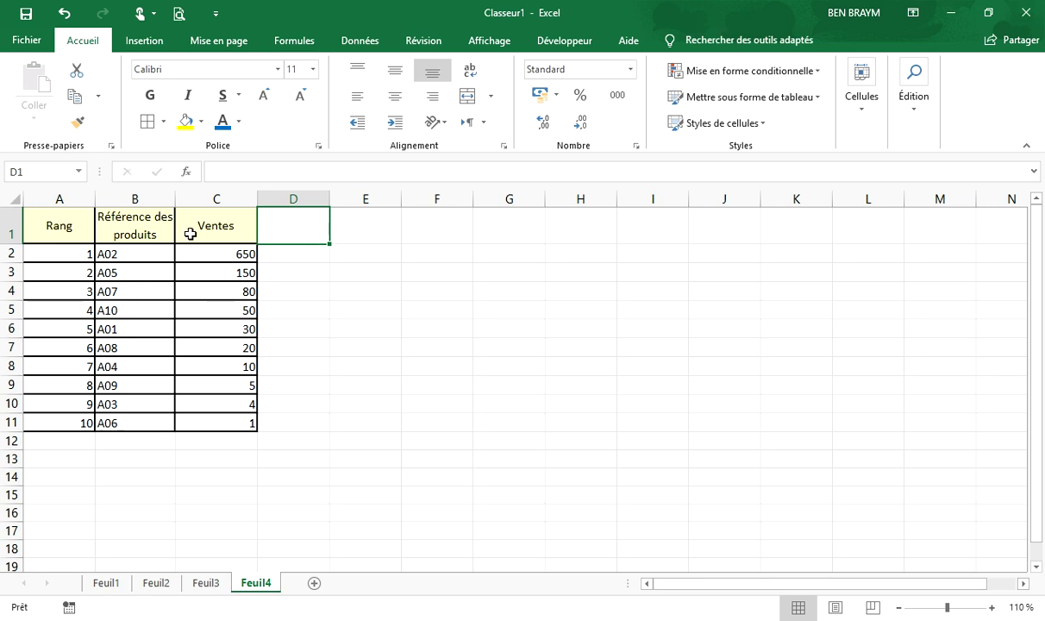
drag(176, 192, 172, 192)
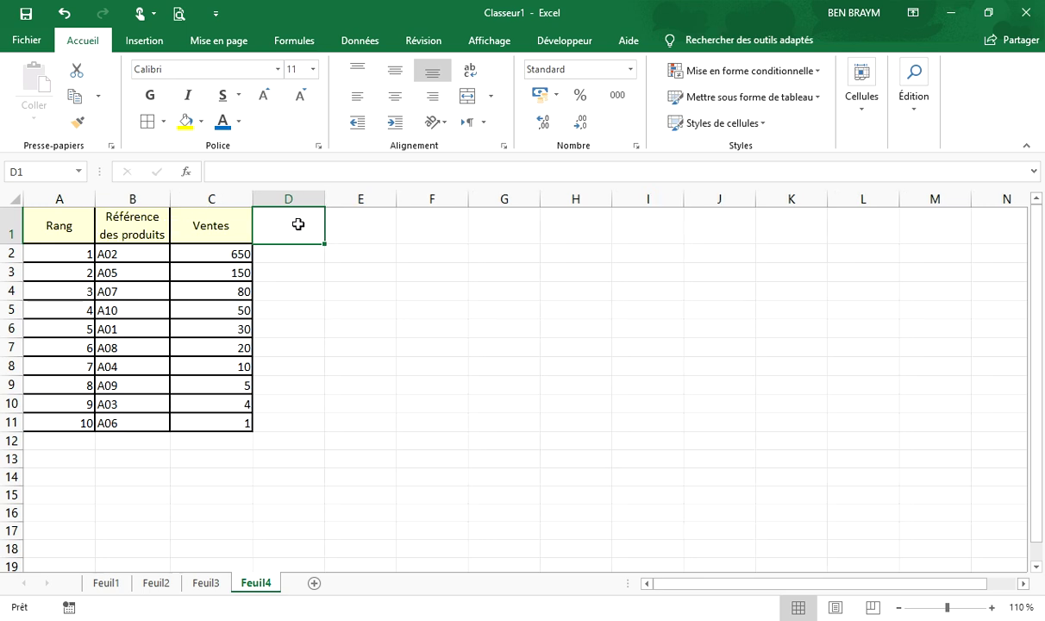
text(C)
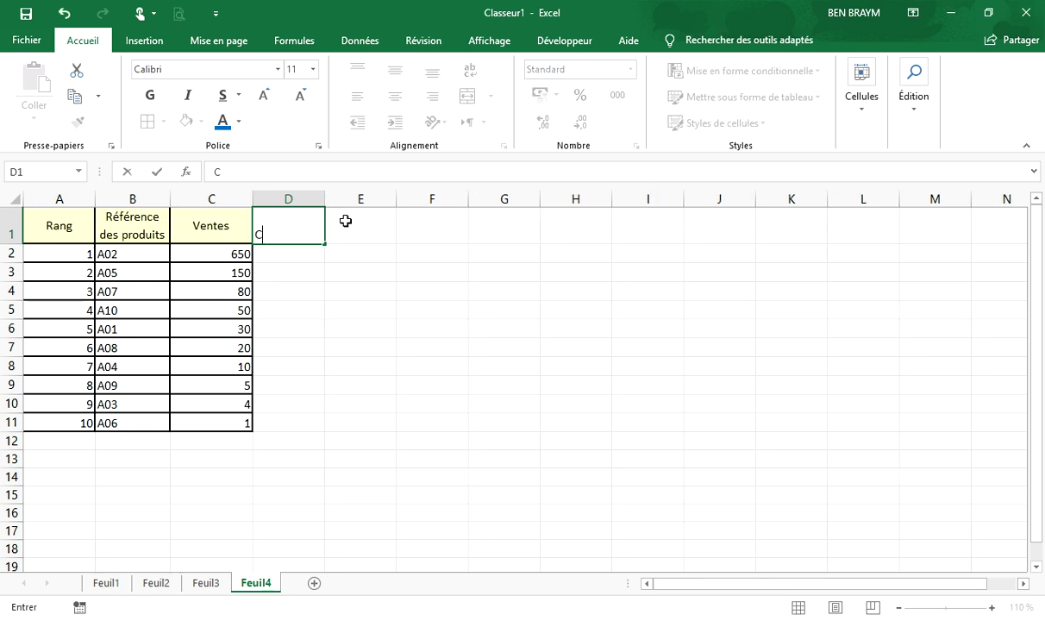
text(umul des ventes)
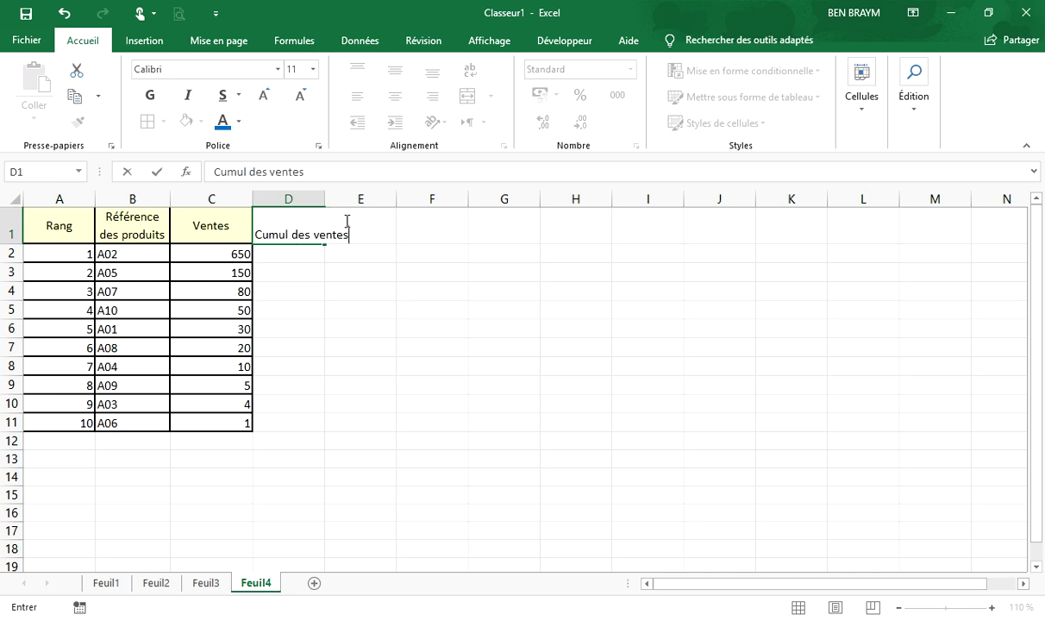
key(Return)
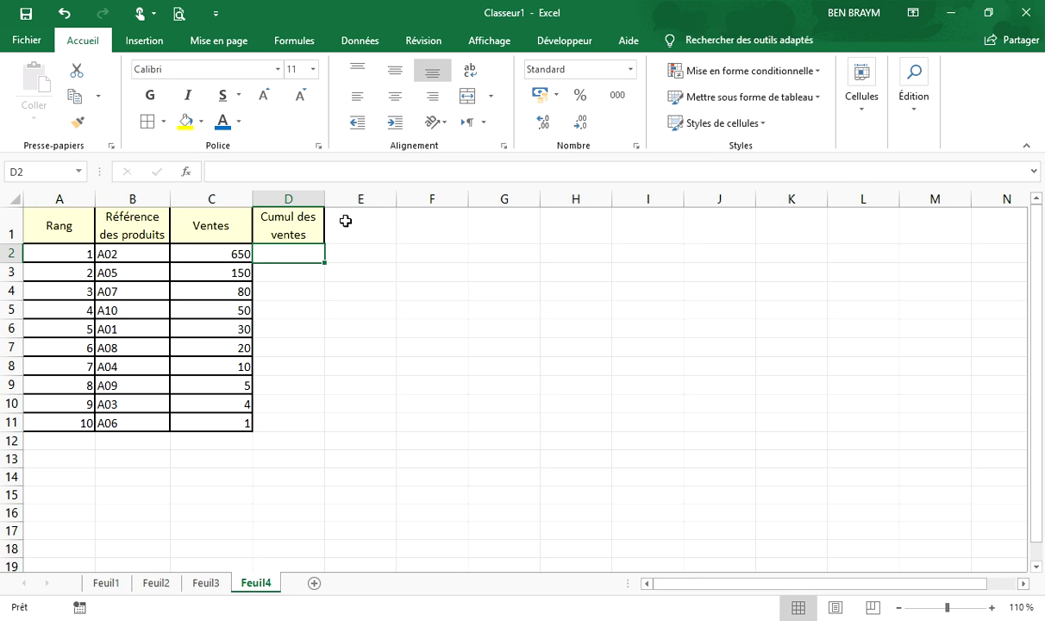
Enter the formula =C2 in D2 to start the cumulative sales.
text(=)
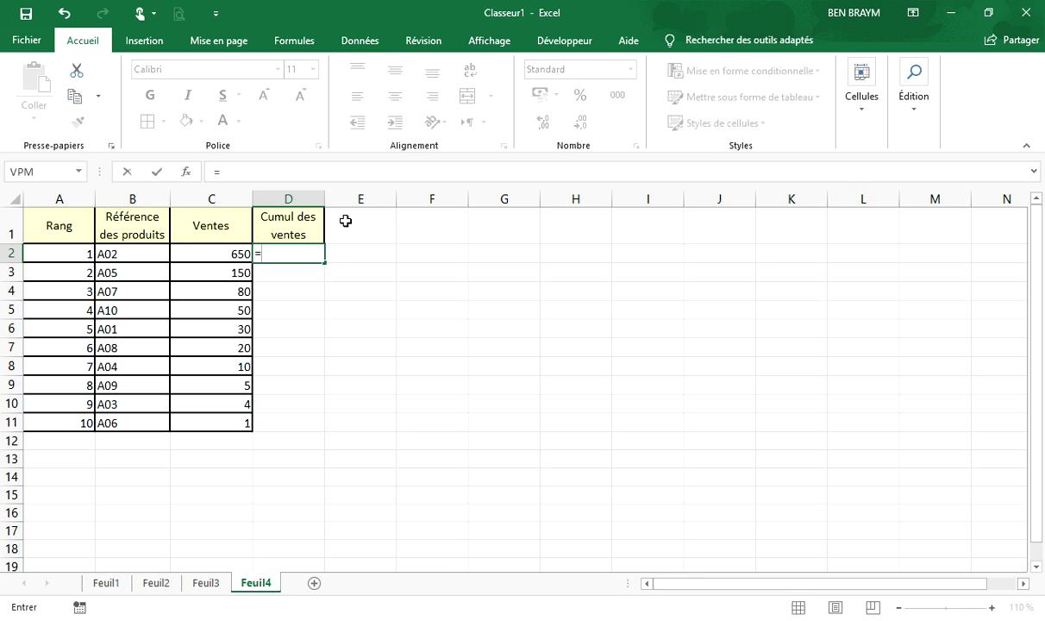
click(211, 252)
key(Return)
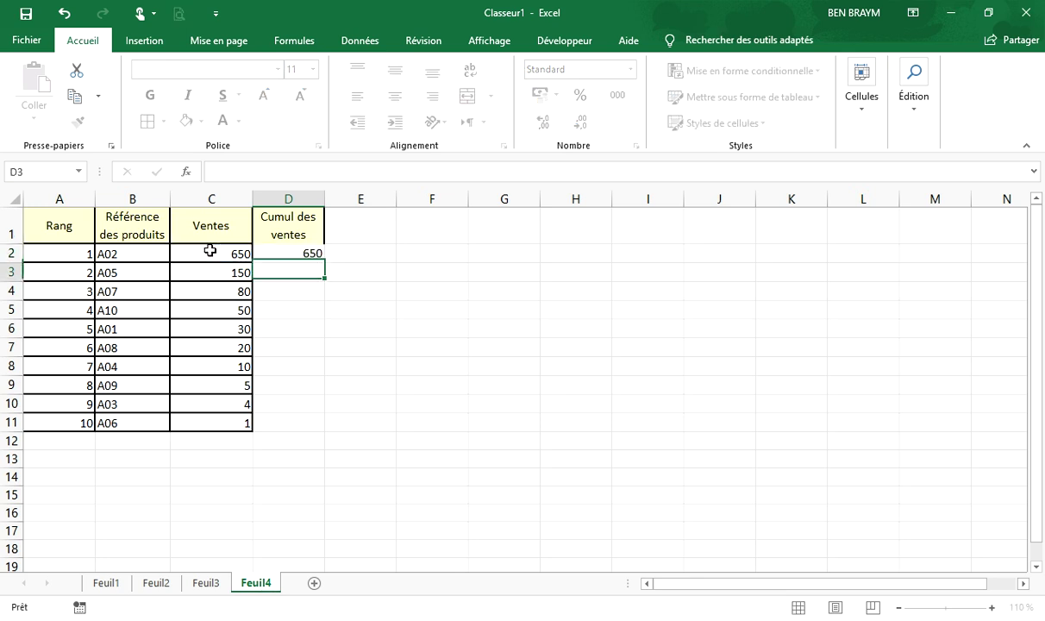
Enter the running-total formula =C3+D2 in D3 and fill it down to D11.
text(=)
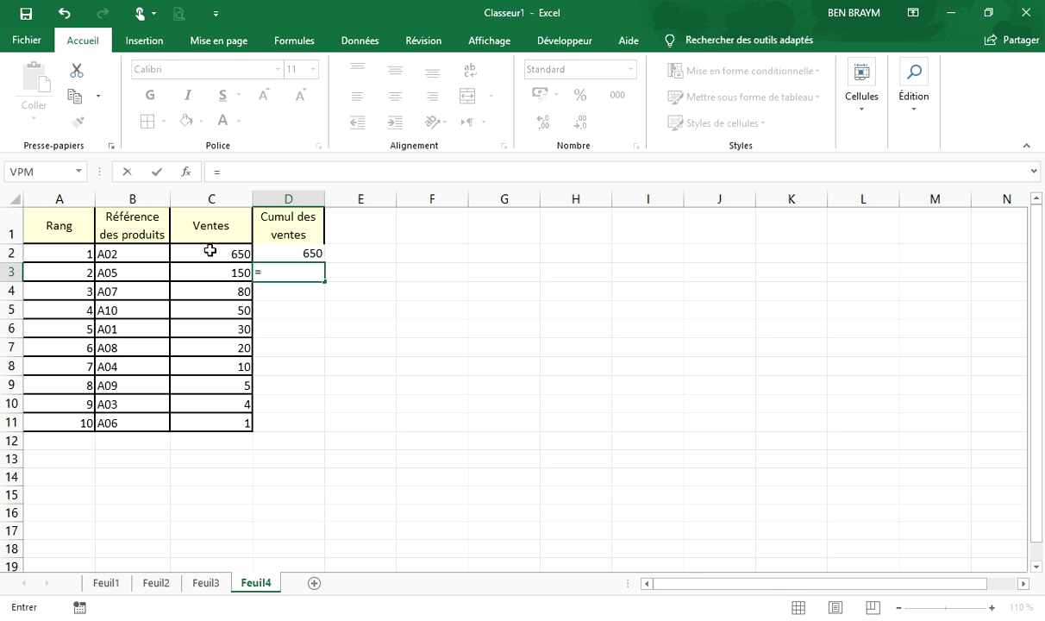
click(212, 271)
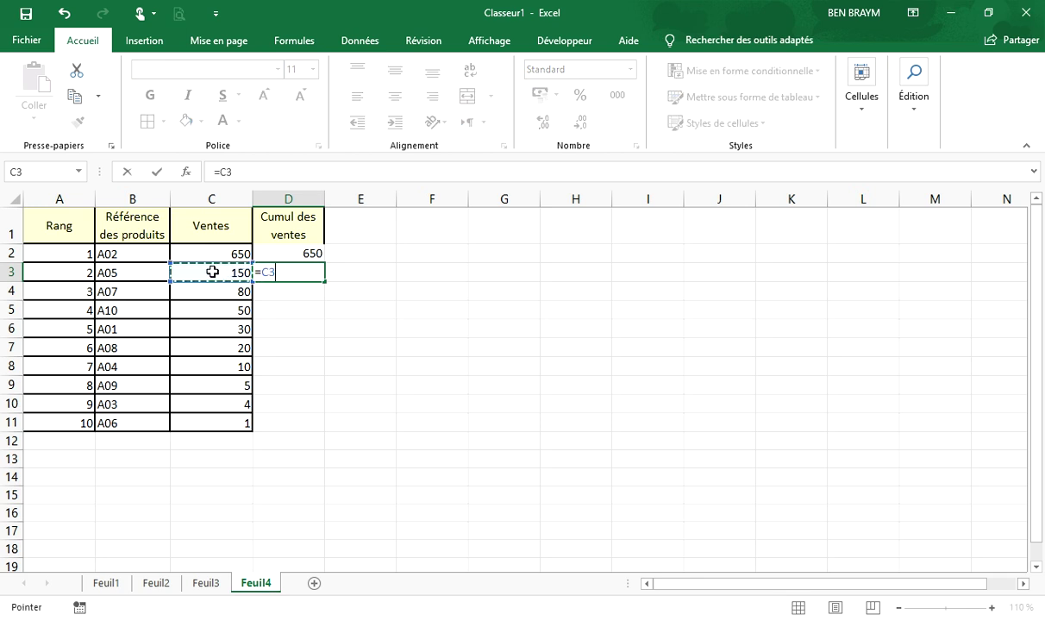
text(+)
click(294, 252)
key(Return)
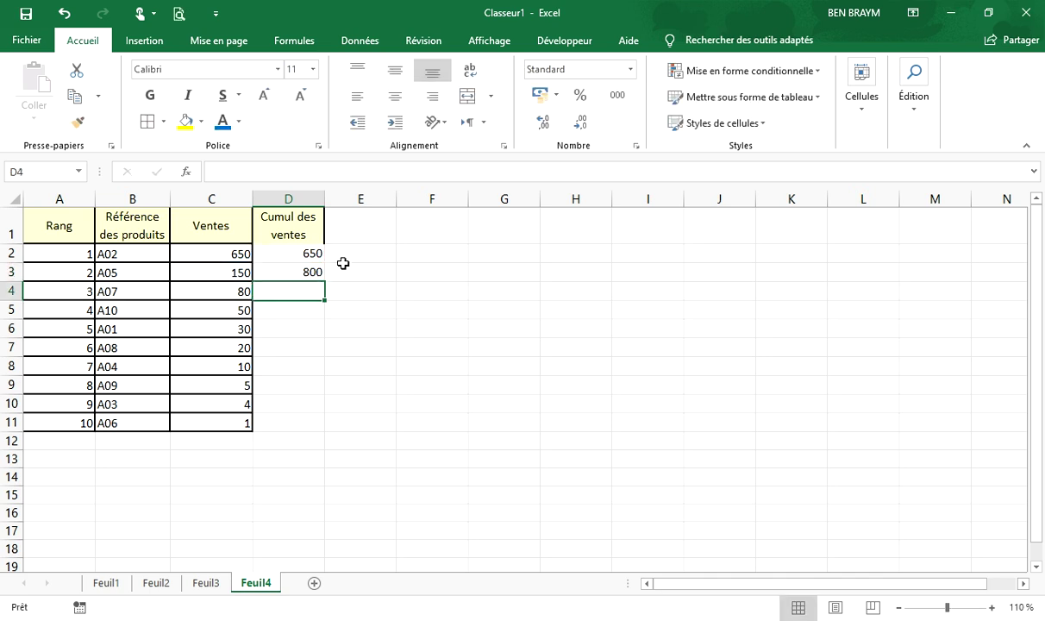
click(304, 273)
double_click(326, 280)
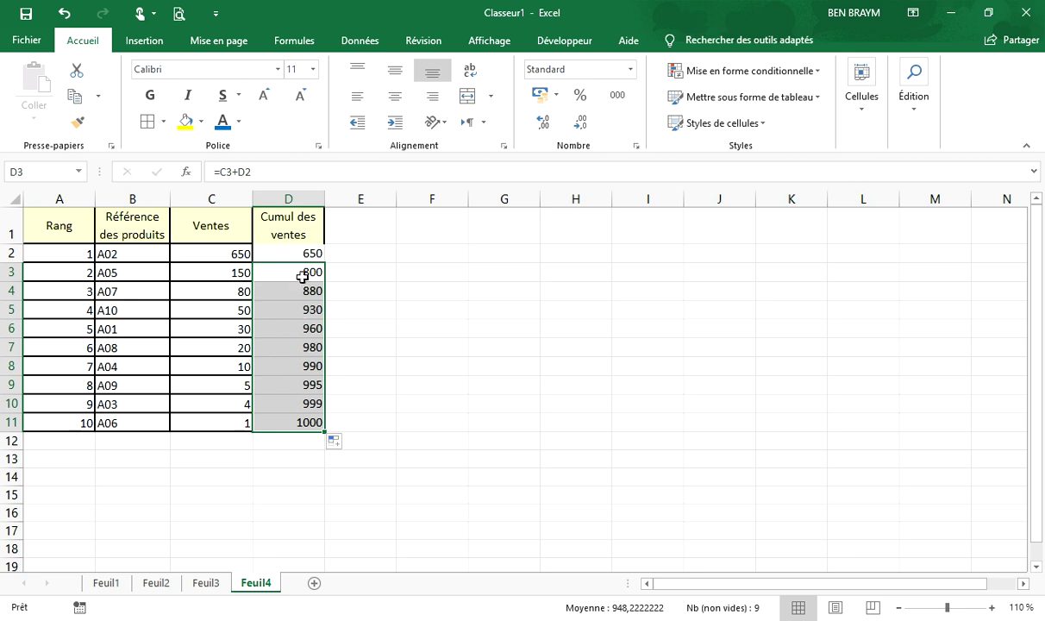
Clear the cumulative sales formulas from D2:D11.
drag(285, 251, 308, 419)
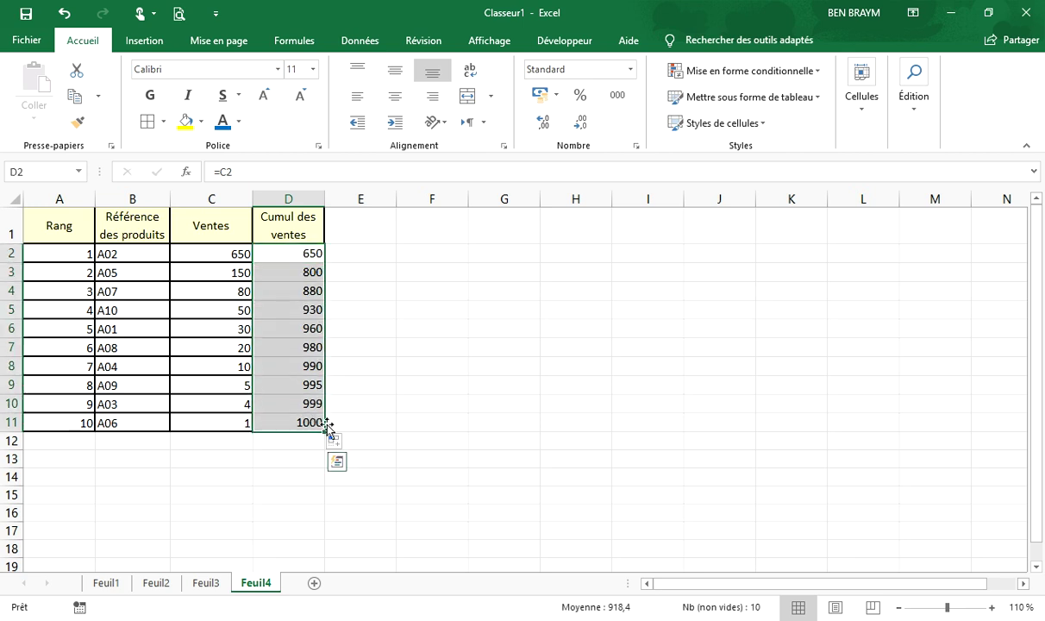
text(=C2)
key(Return)
key(Delete)
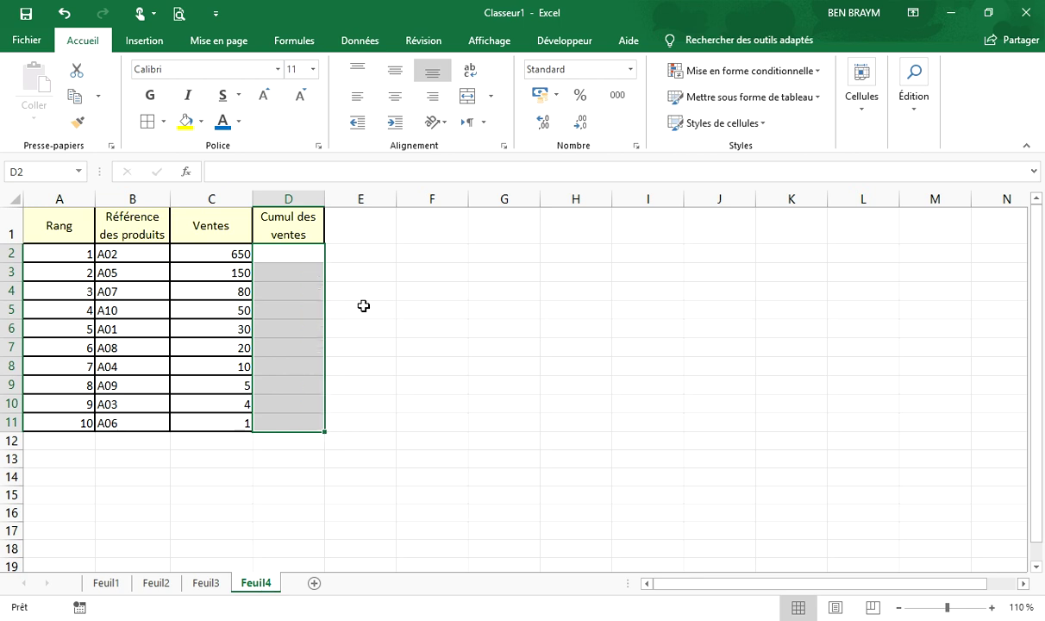
Enter the cumulative sum formula =SOMME($C$2:C2) in D2 and fill it down to D11.
click(280, 255)
text(=somme()
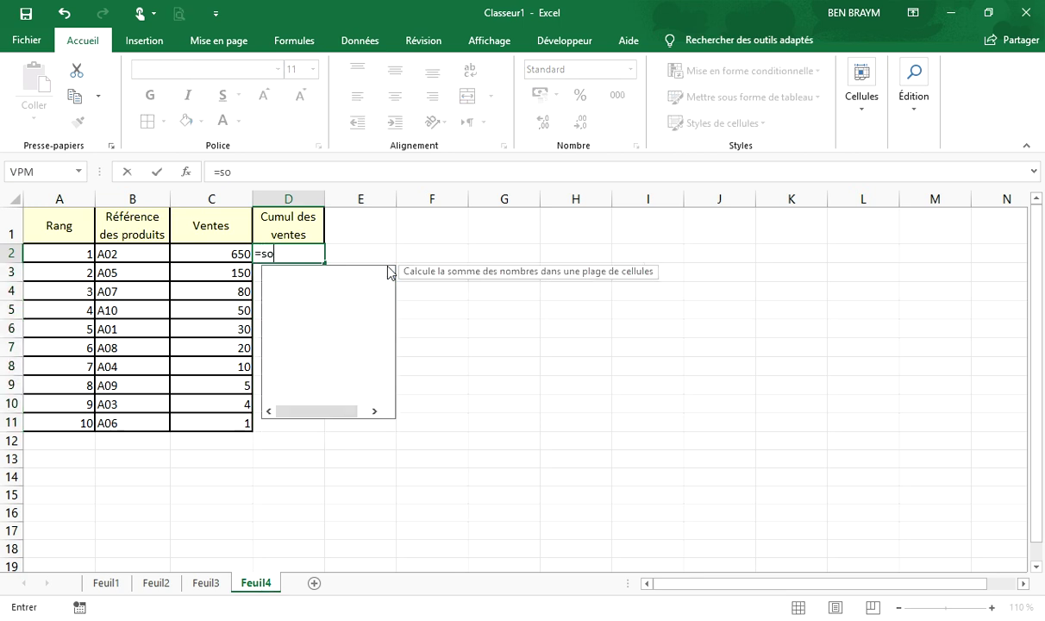
click(216, 252)
key(F8)
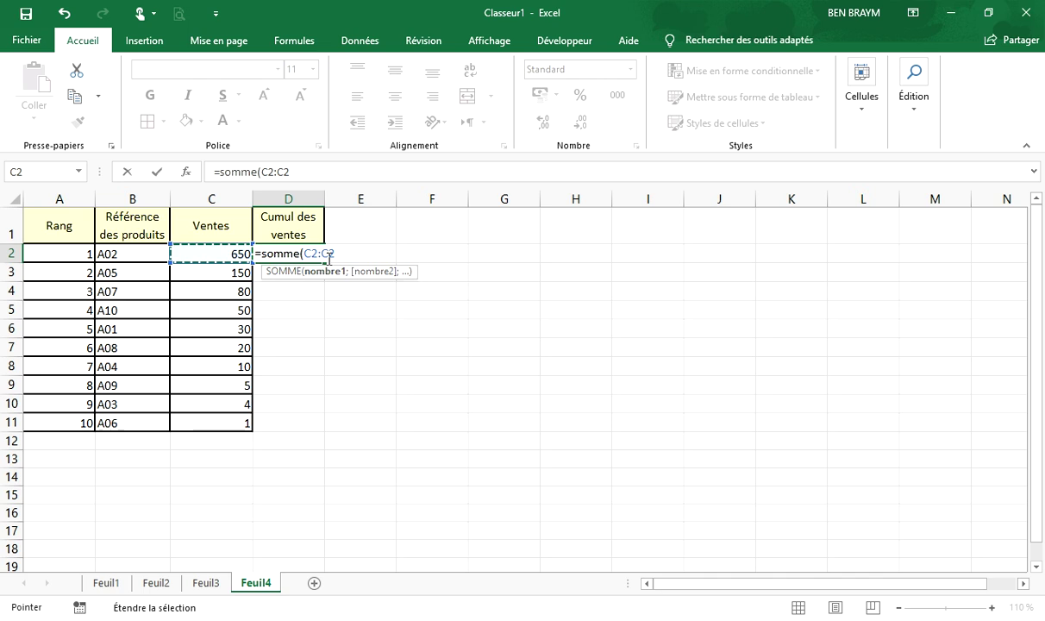
text())
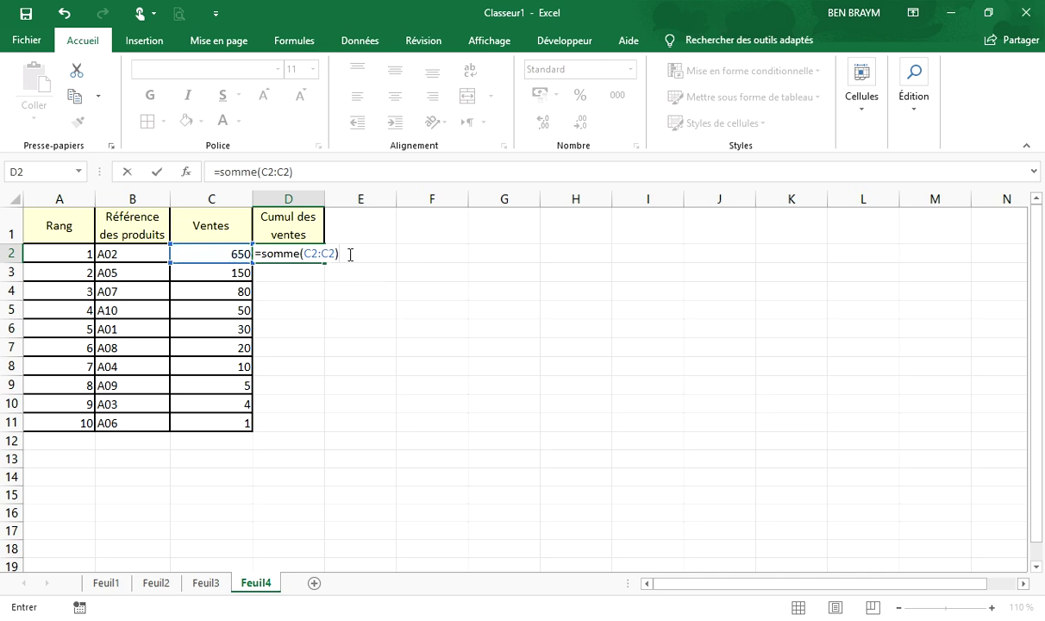
click(312, 254)
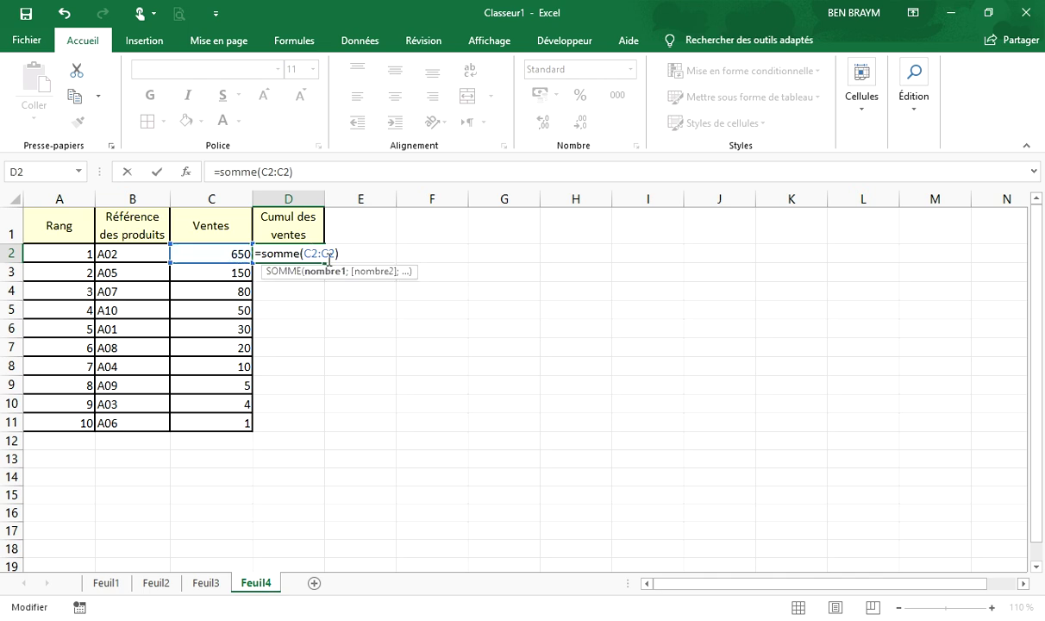
key(F4)
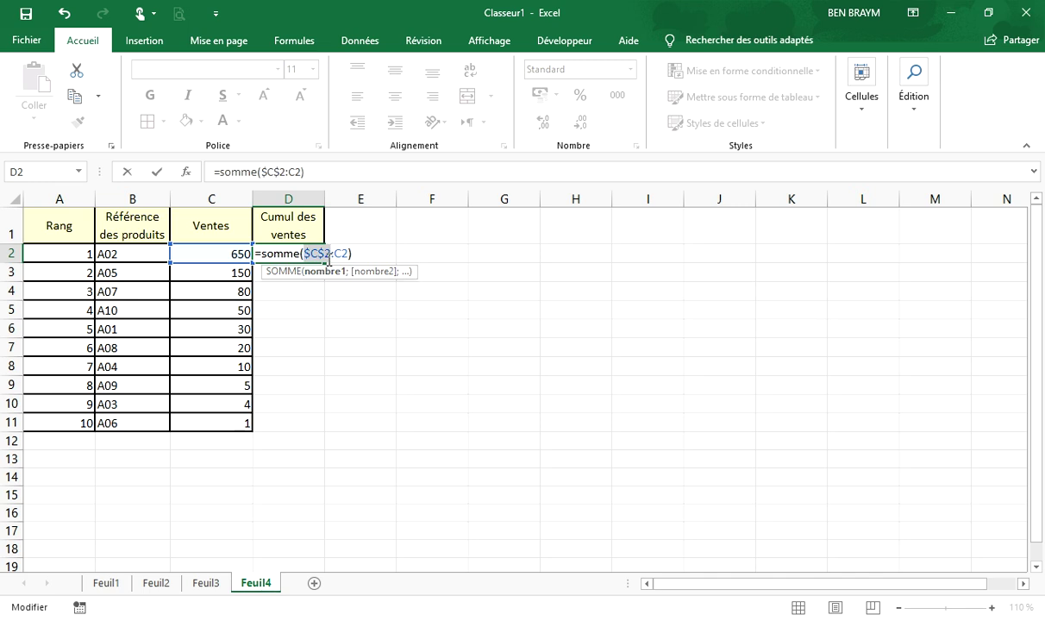
click(342, 256)
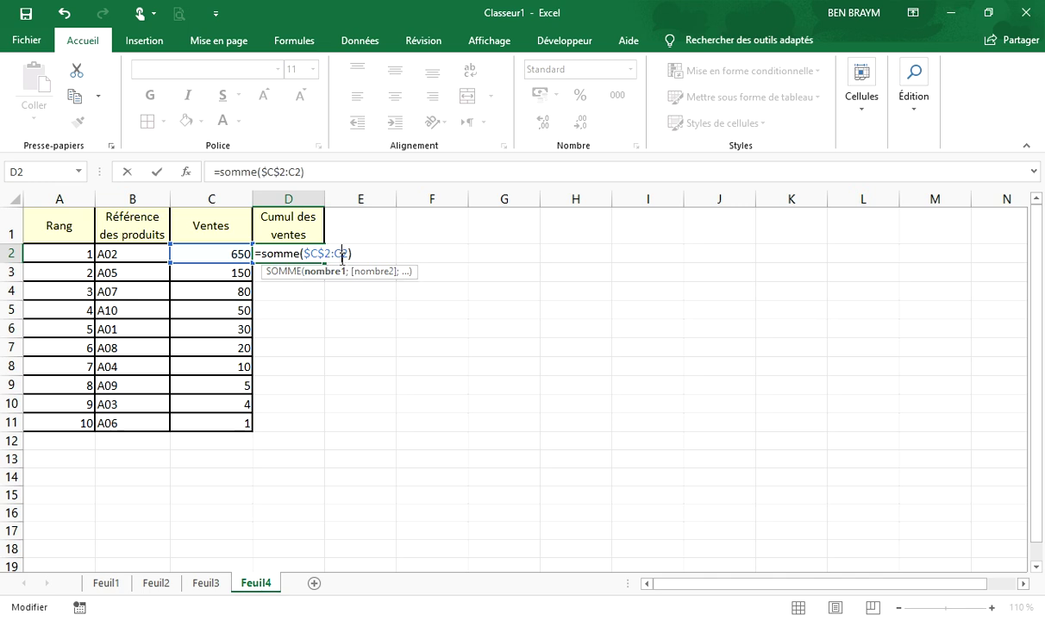
click(363, 253)
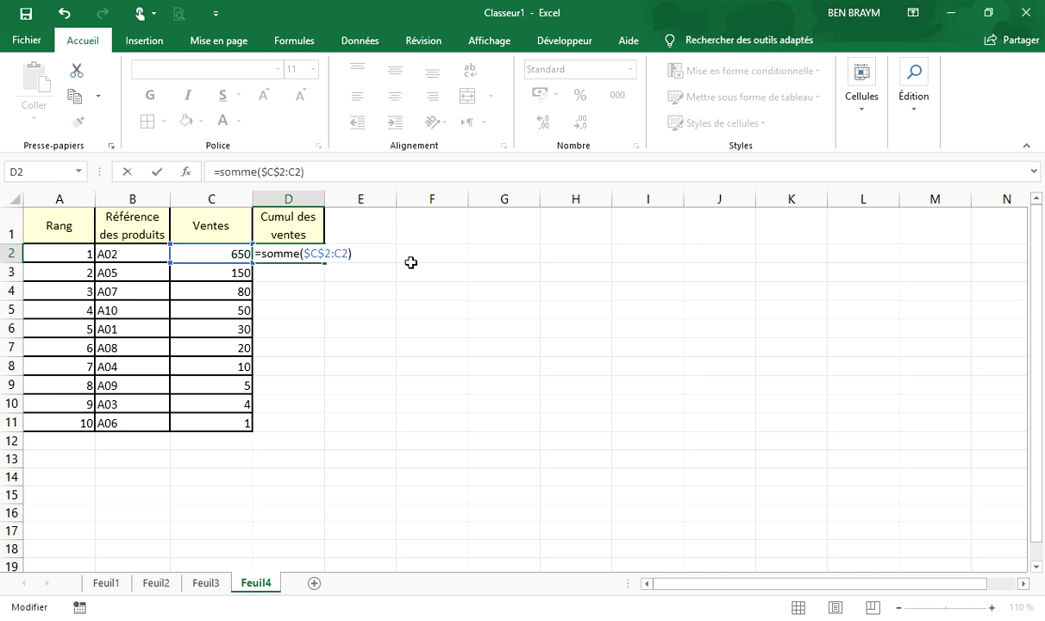
key(Return)
click(287, 251)
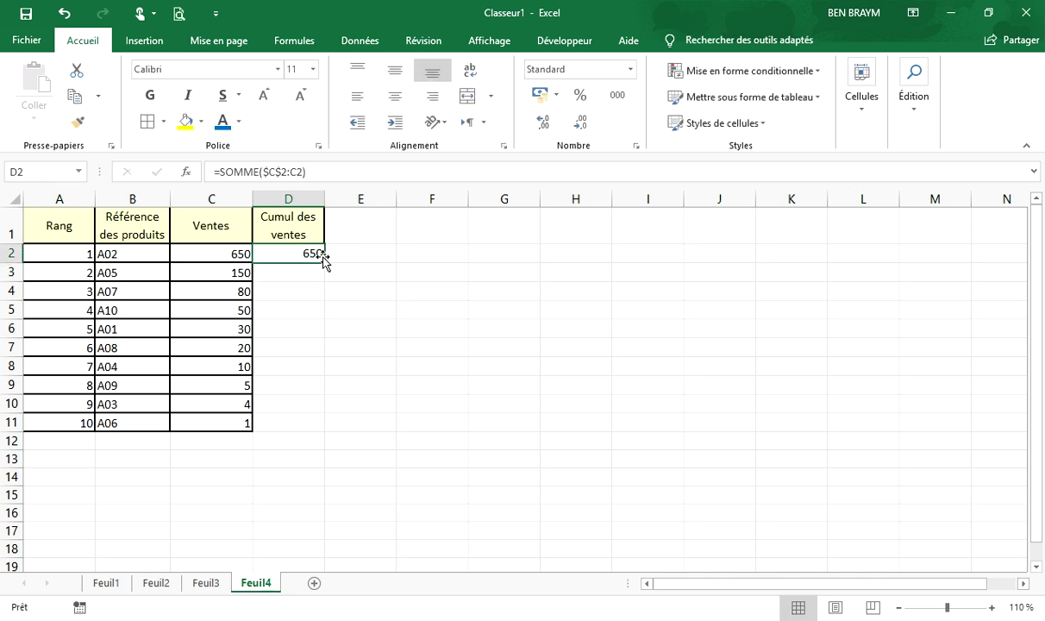
drag(324, 261, 311, 427)
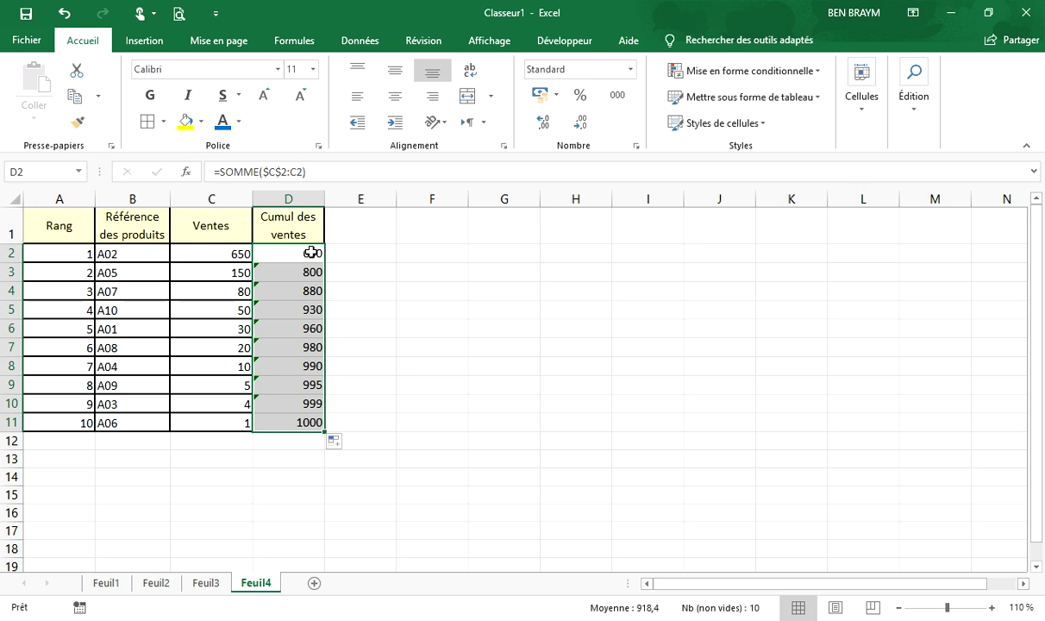
Enter the header "%Cumul des ventes" in E1.
click(363, 214)
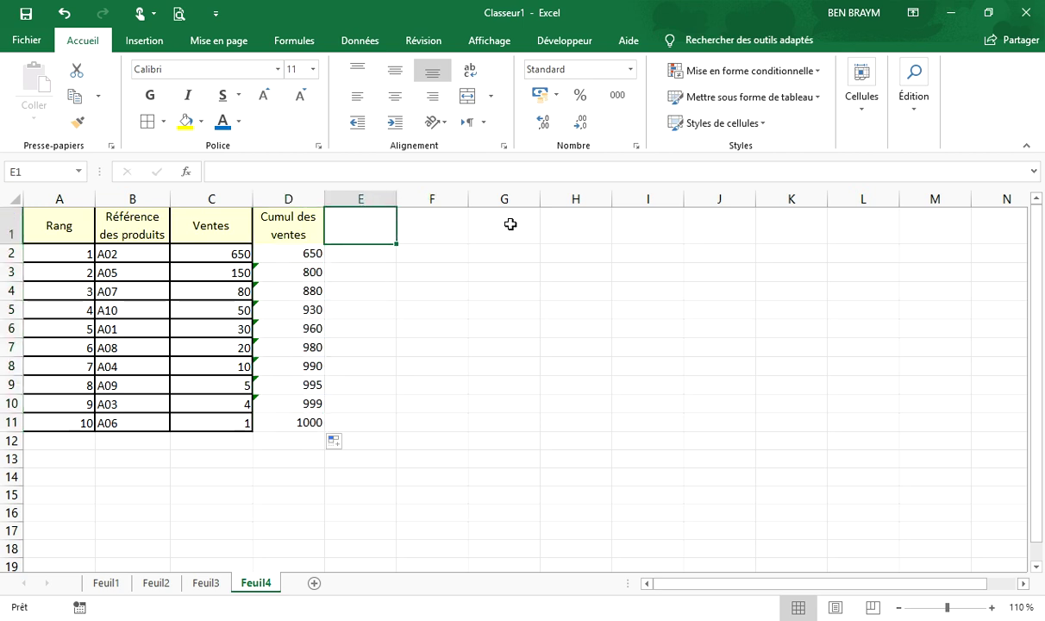
text(%)
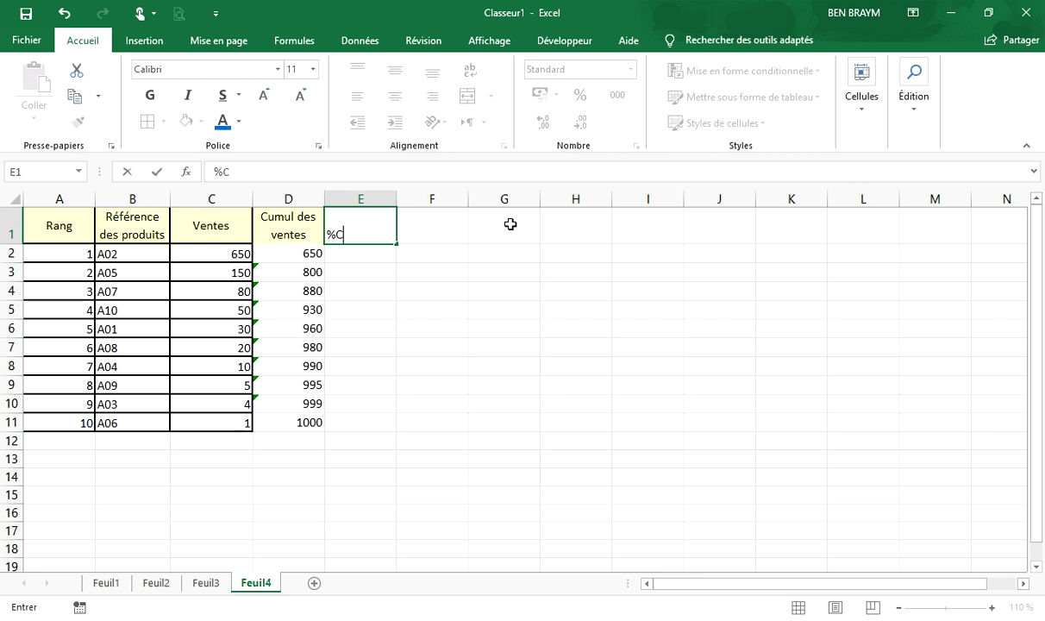
text(Cumul des ventes)
key(Return)
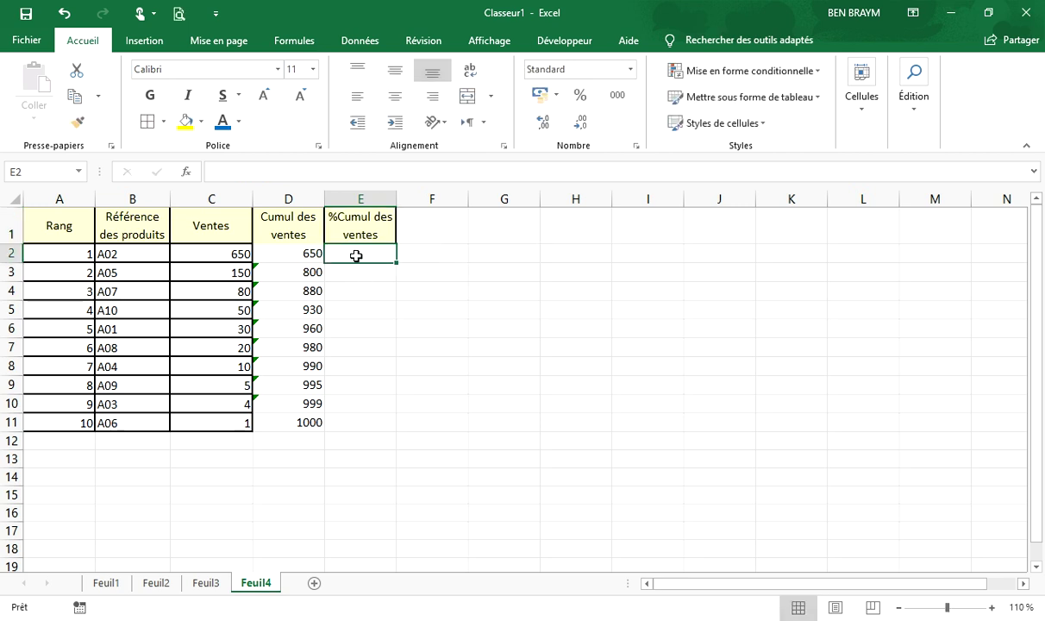
Enter the formula =D2/$D$11 in E2 to compute the cumulative sales percentage.
text(=)
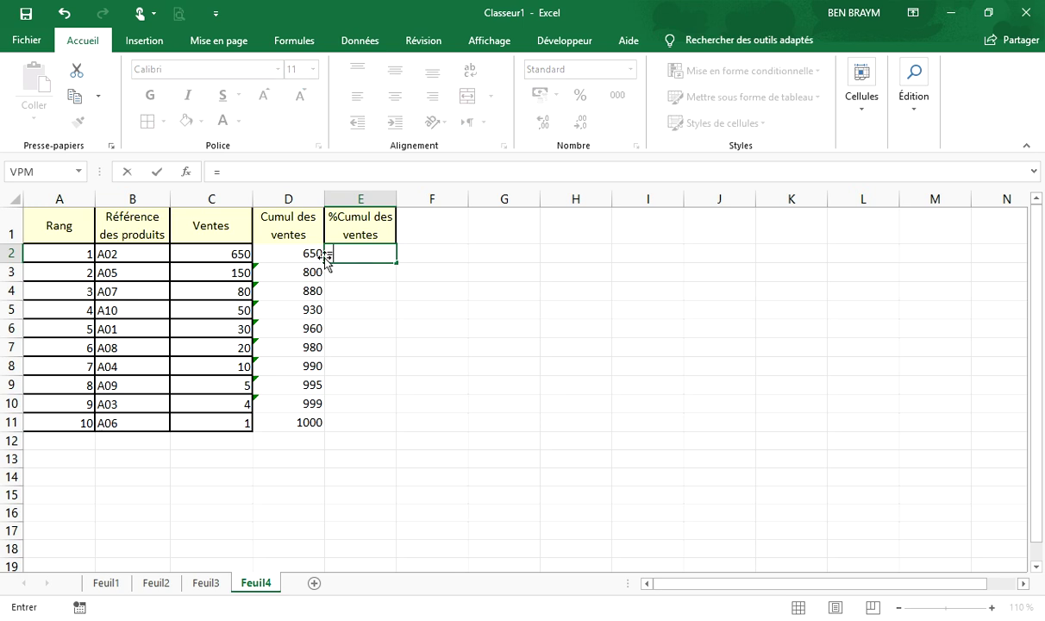
click(293, 253)
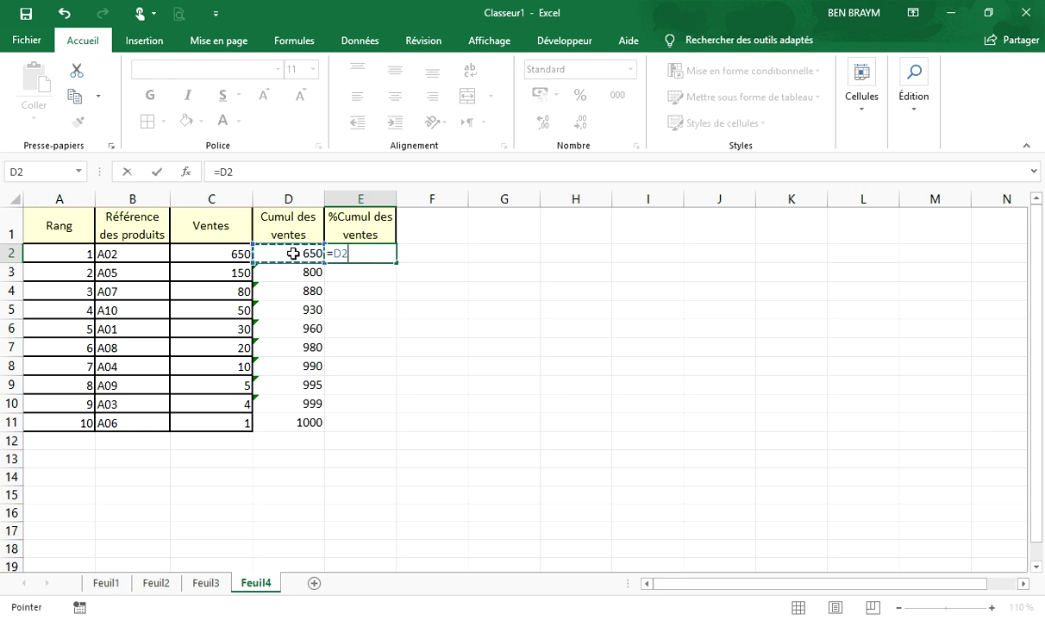
text(/)
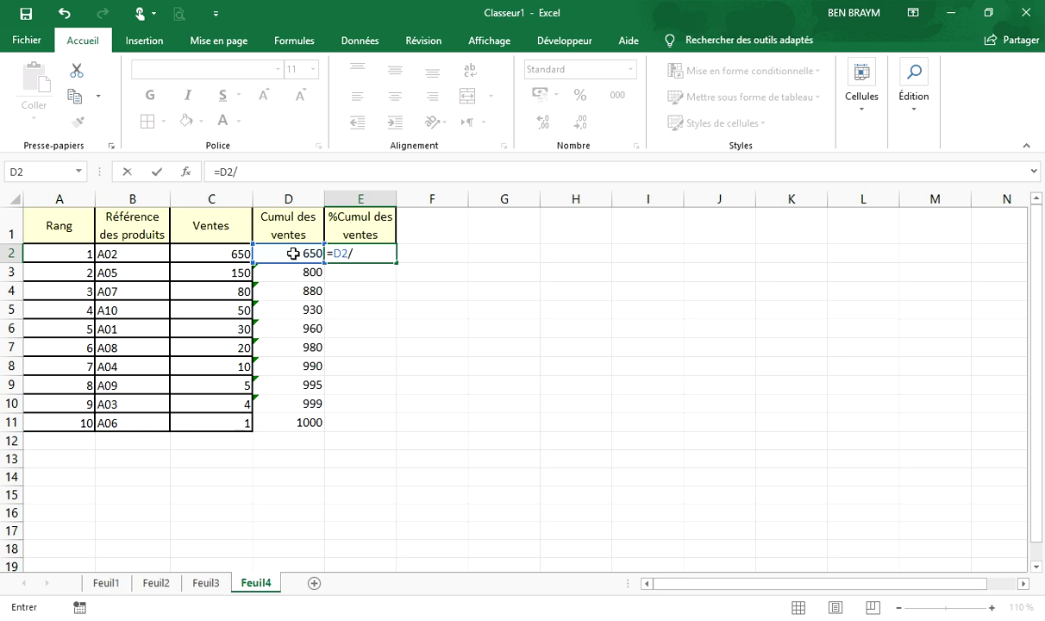
click(292, 423)
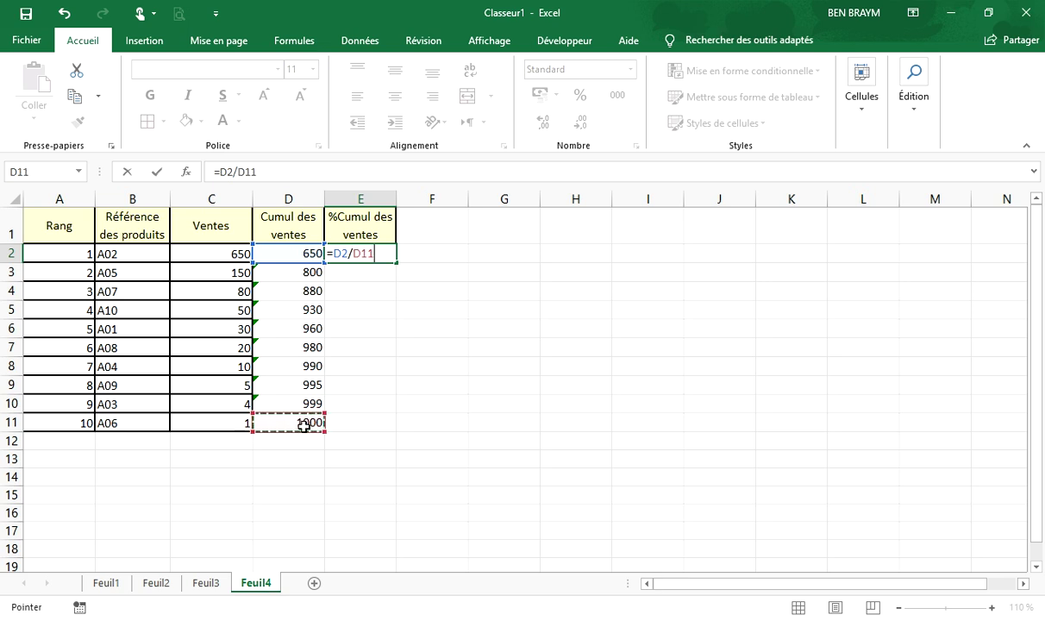
key(F4)
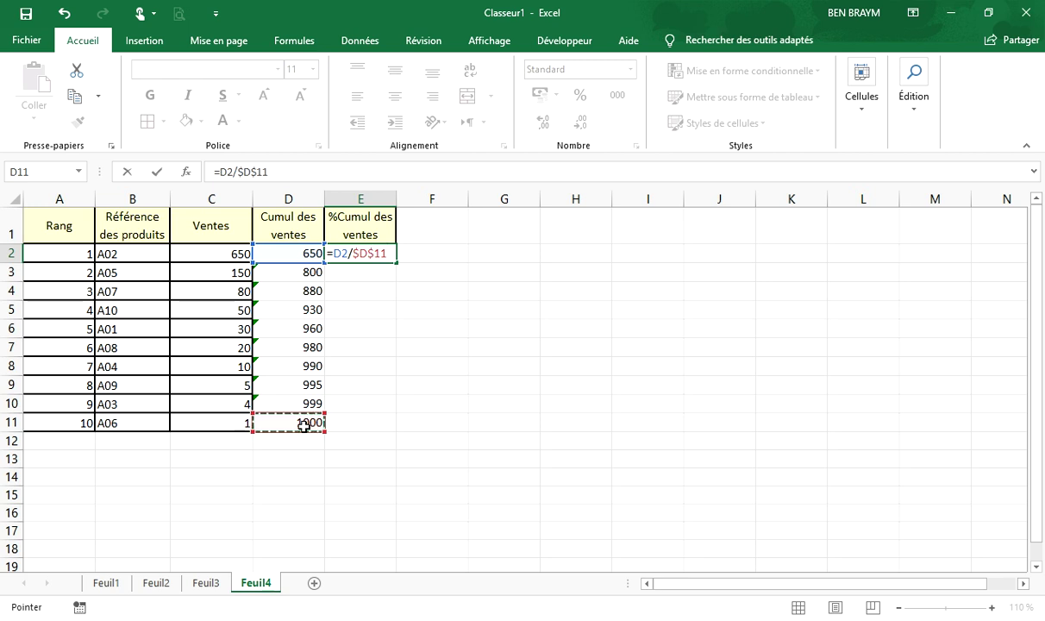
key(Return)
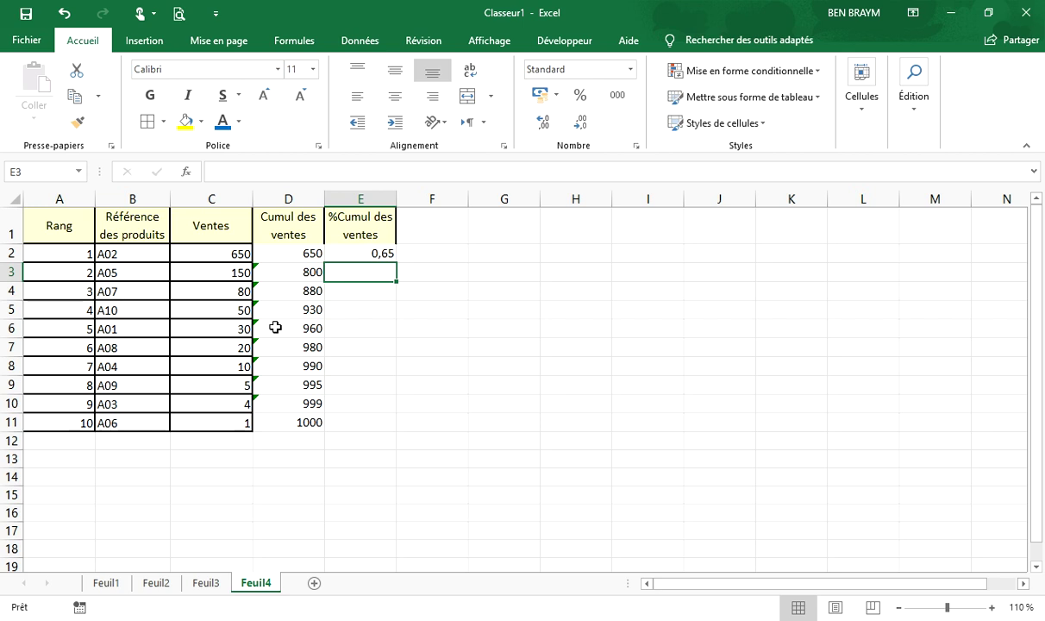
Format E2 as a percentage with two decimals and fill it down to E11.
click(348, 253)
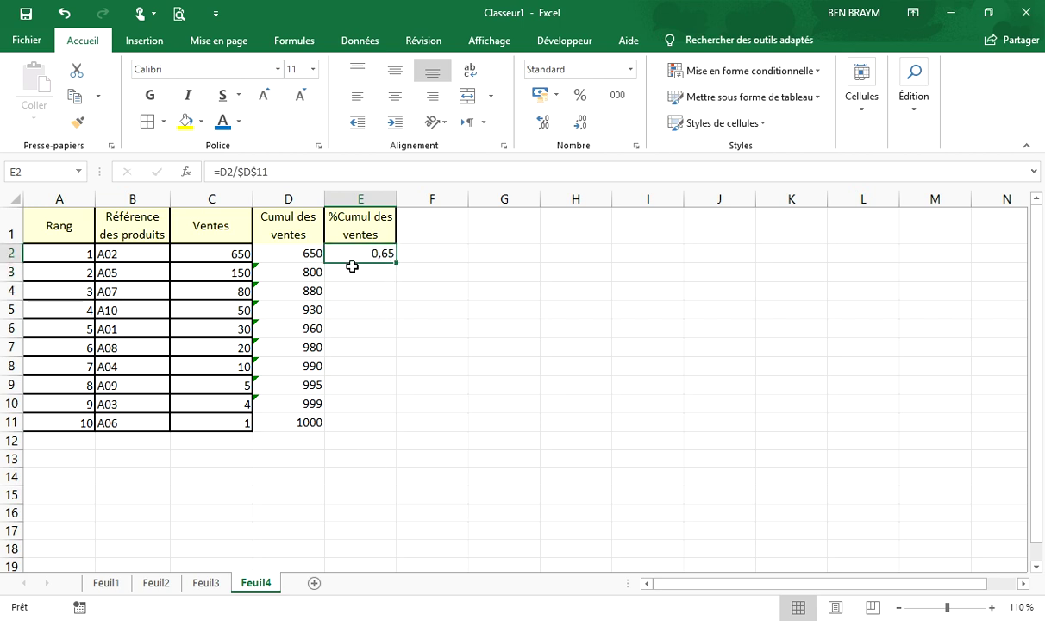
click(584, 98)
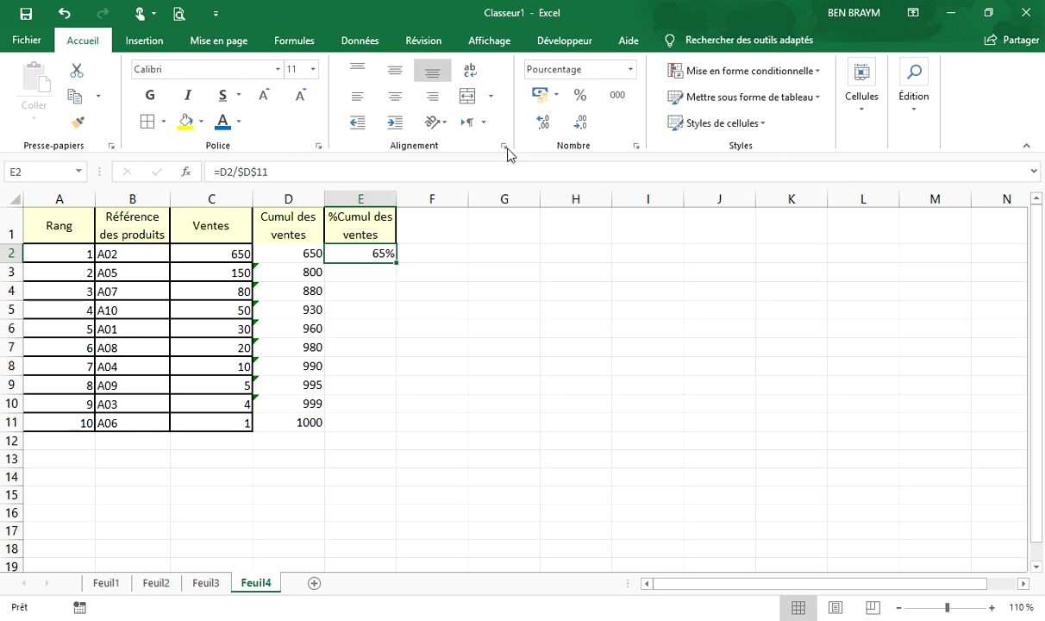
click(543, 125)
click(543, 126)
drag(396, 266, 396, 427)
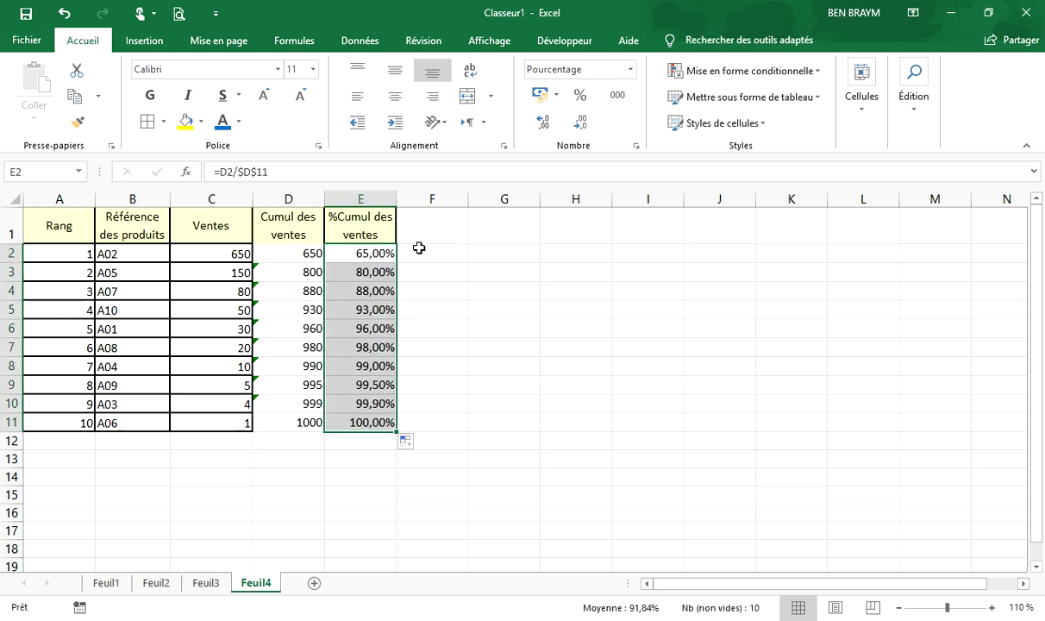
Enter the header "% du rang" in F1.
click(438, 228)
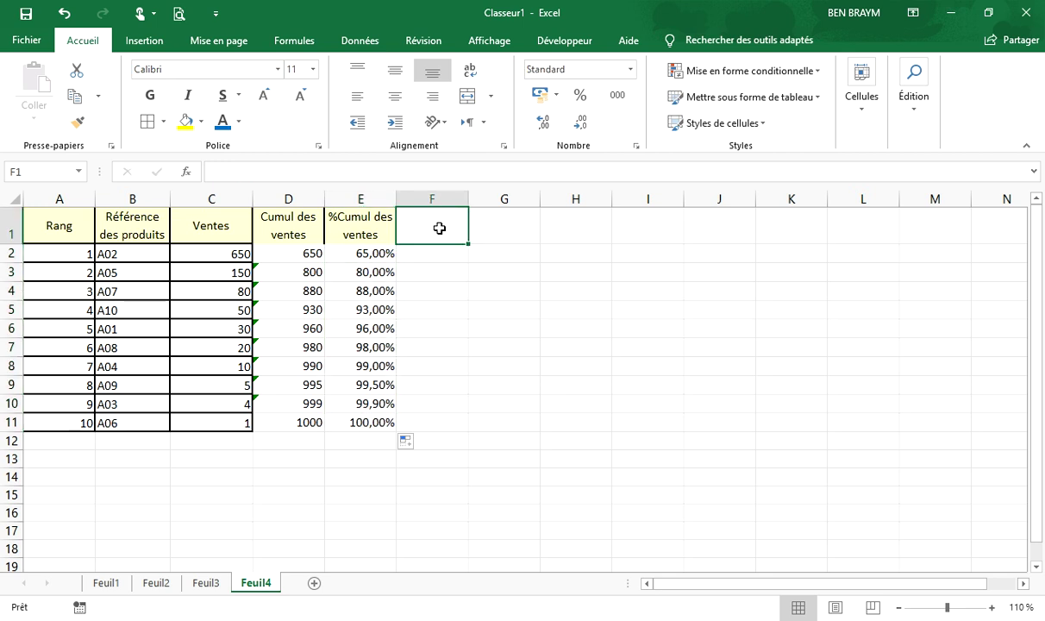
text(%)
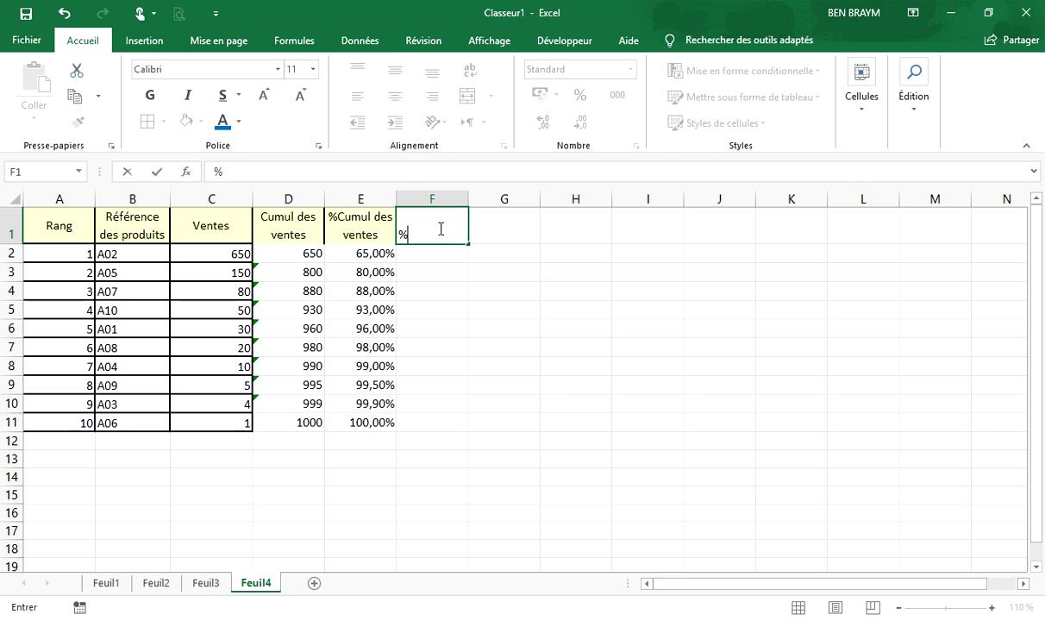
text(du rang)
key(Return)
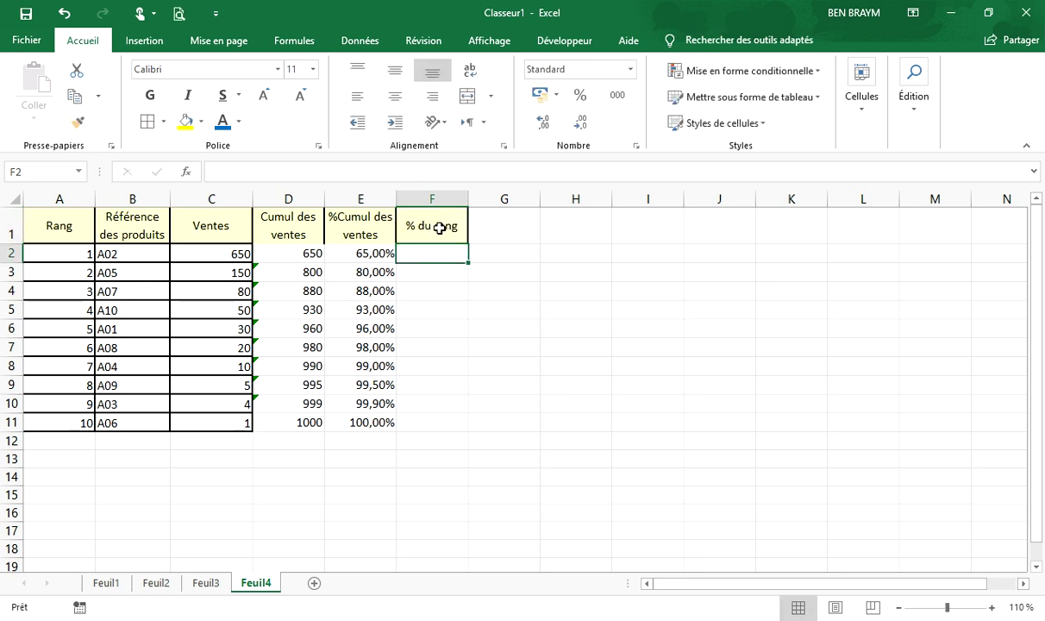
Enter the formula =A2/$A$11 in F2 to compute the rank percentage.
text(=)
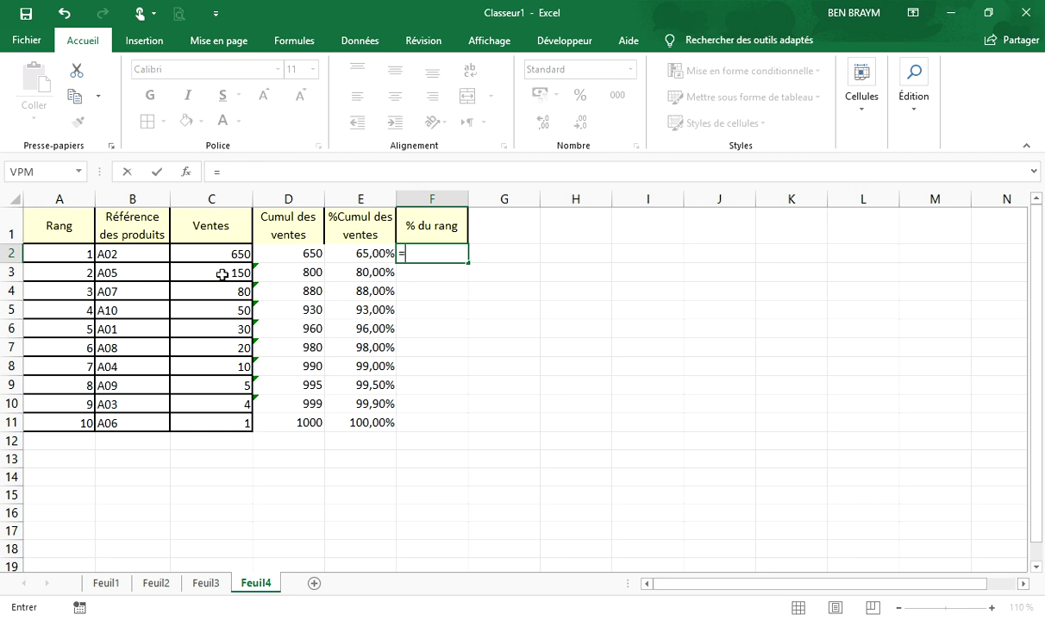
click(75, 255)
text(/)
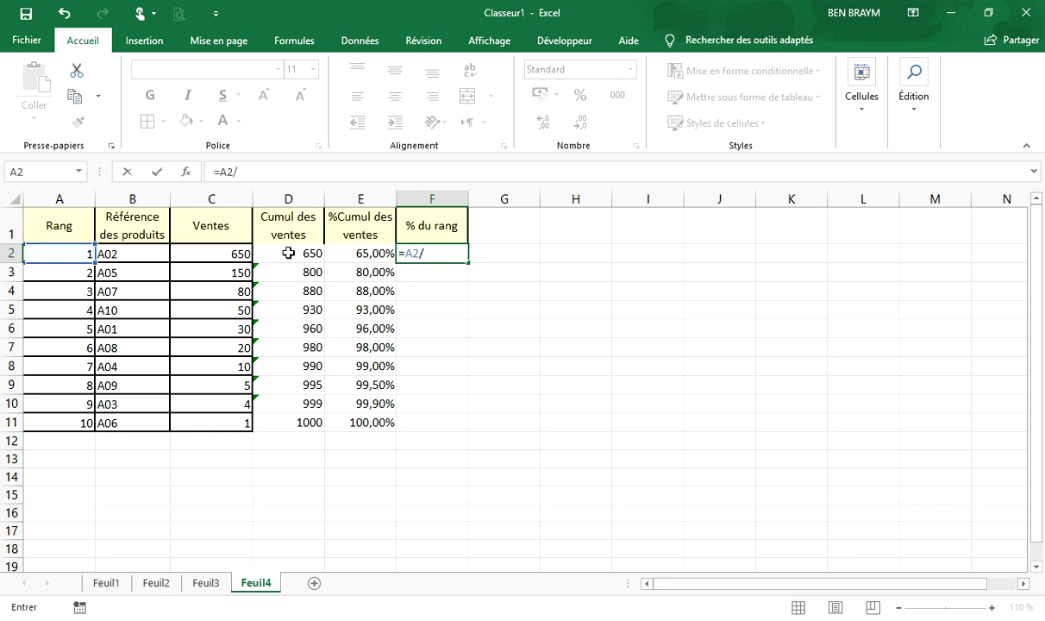
click(81, 422)
key(F4)
key(Return)
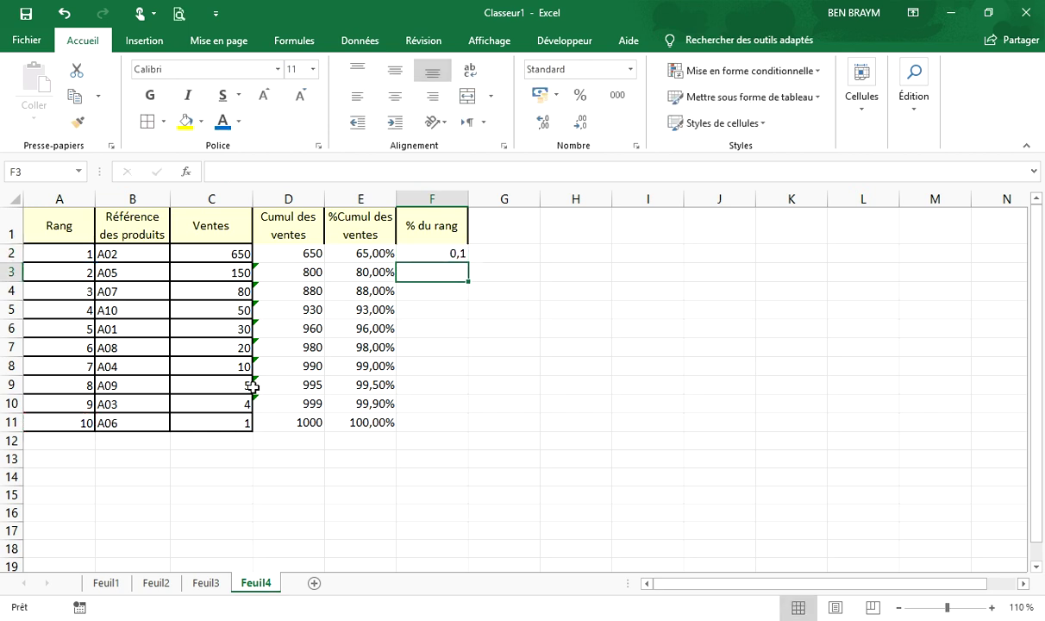
Format F2 as a percentage and fill it down to F11.
click(422, 252)
click(577, 95)
double_click(464, 260)
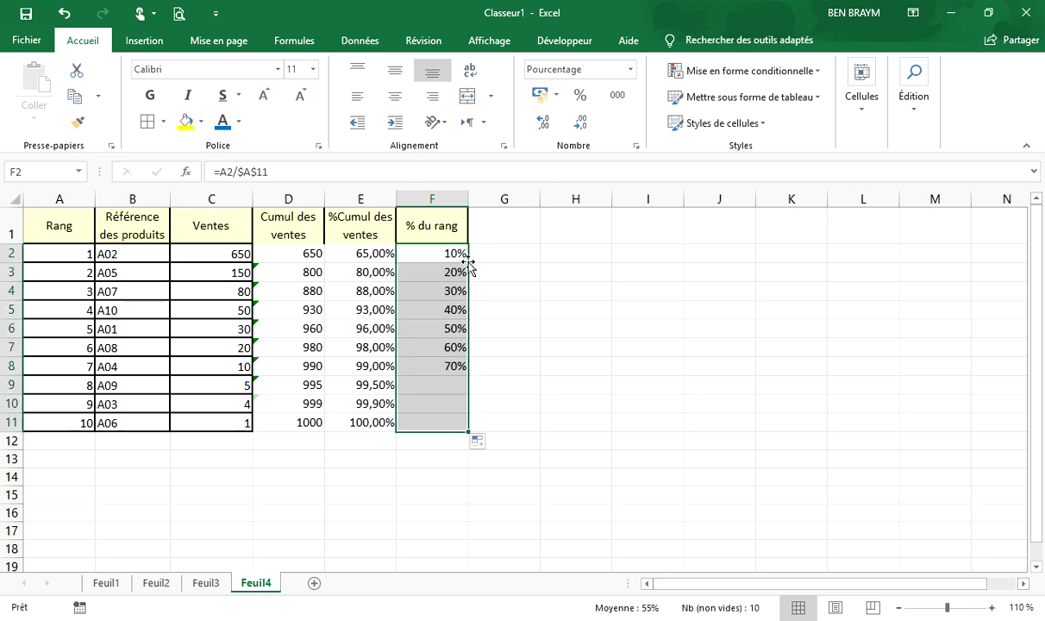
Enter the header "Classe ABC" in G1.
click(512, 227)
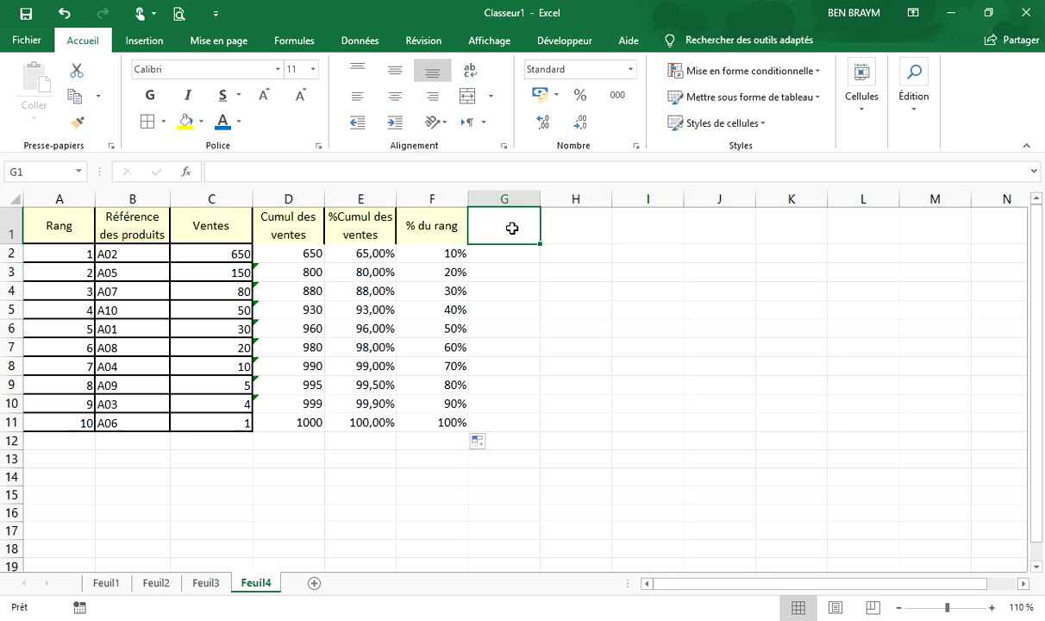
text(Cla)
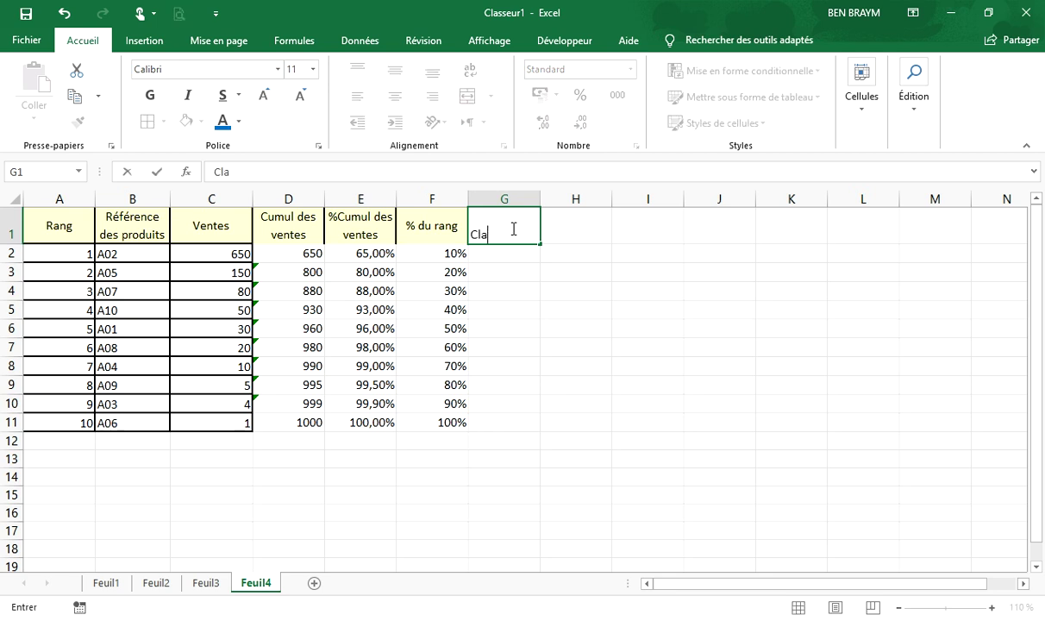
text(sse ABC)
key(Return)
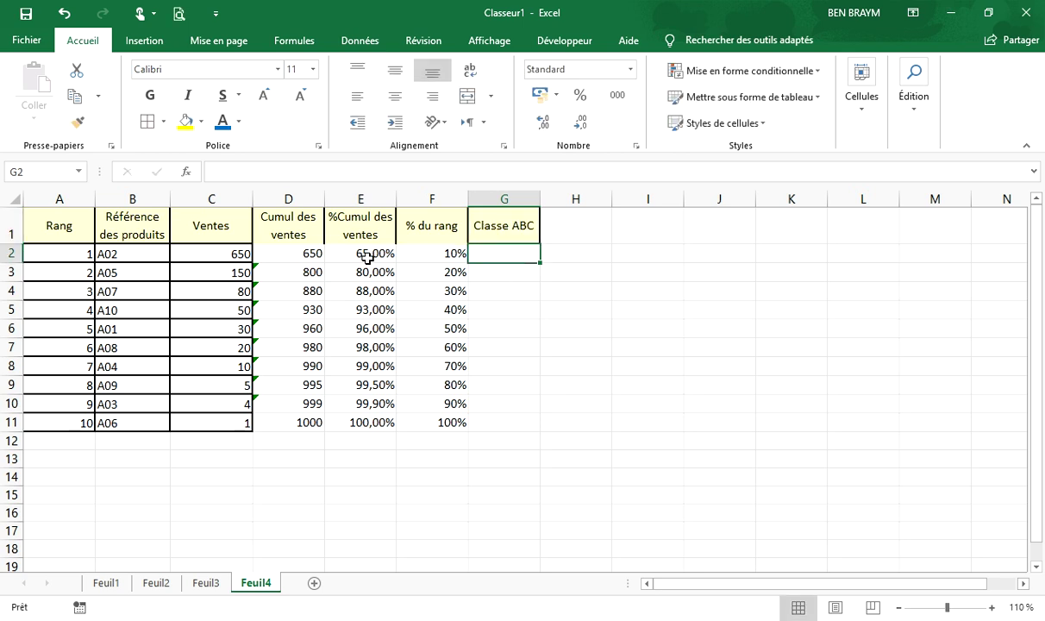
Enter the label "Classe A" in I4, beside the main table.
click(650, 287)
text(Cla)
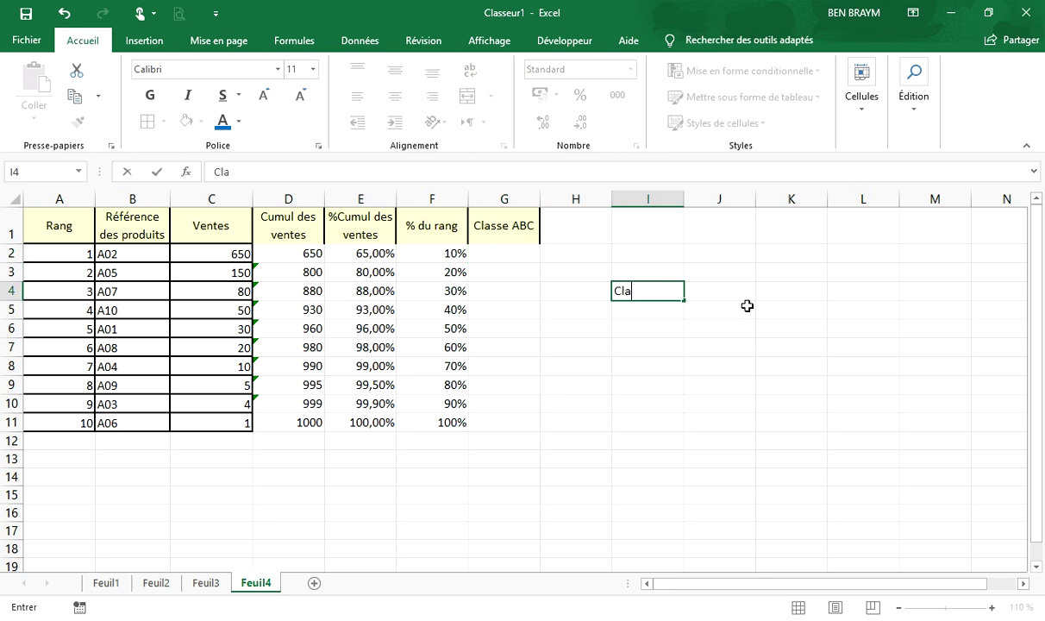
text(sse A)
key(Tab)
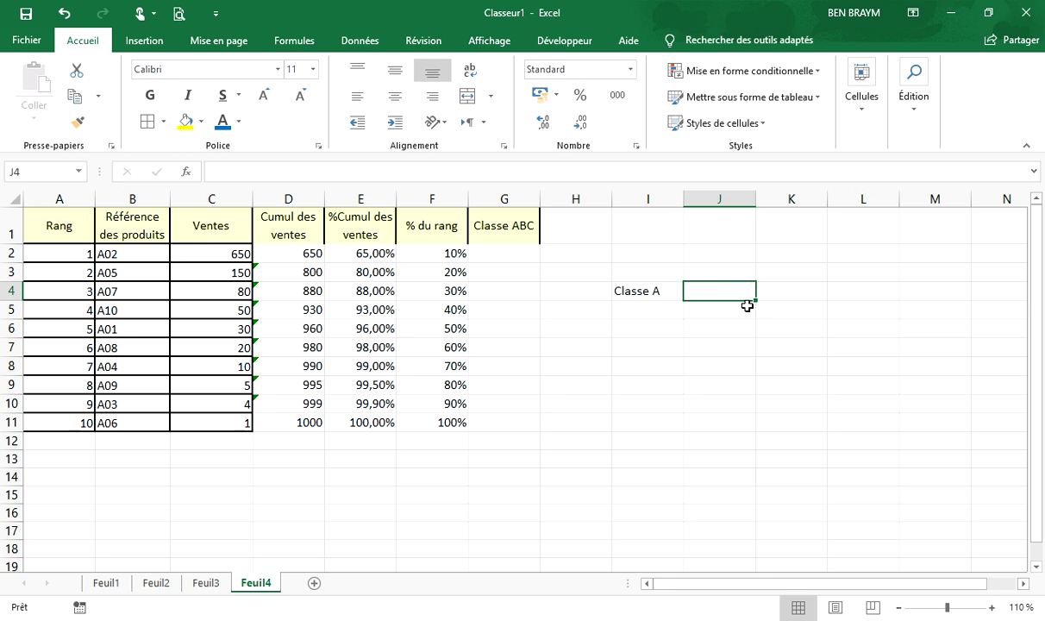
Enter the threshold <=80% in J4 for Classe A.
text(<)
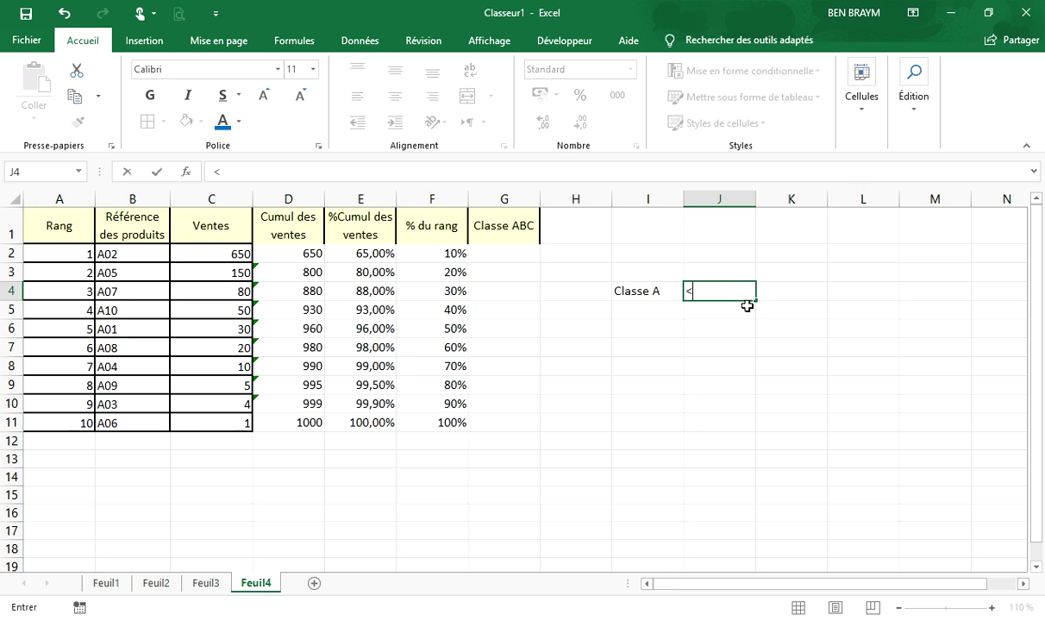
text(=80%)
key(Return)
Enter the label "Classe B" in I5, below the Classe A label.
key(Left)
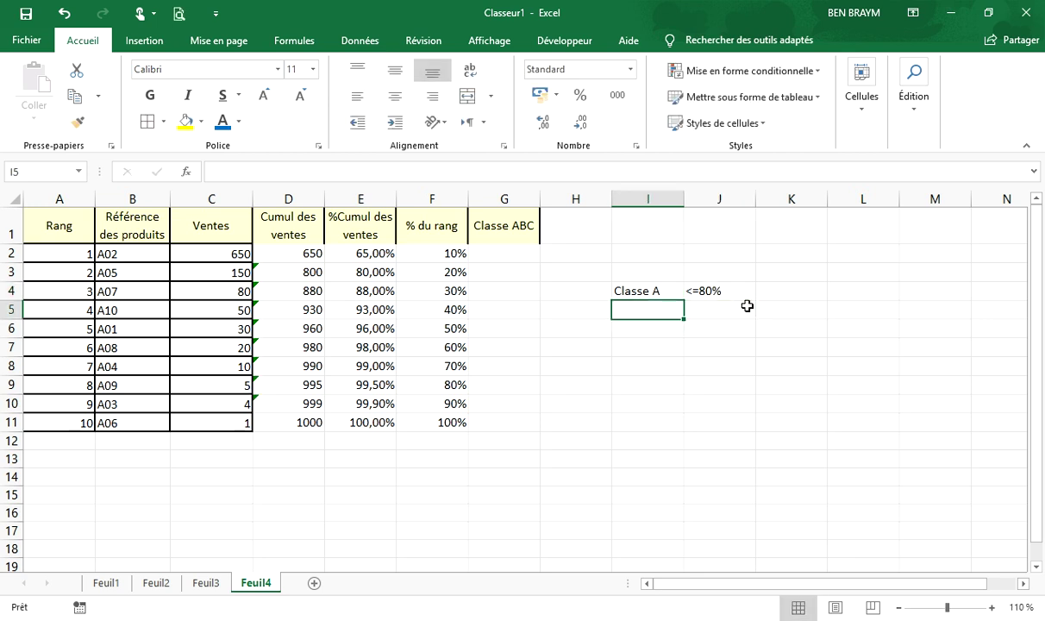
text(C)
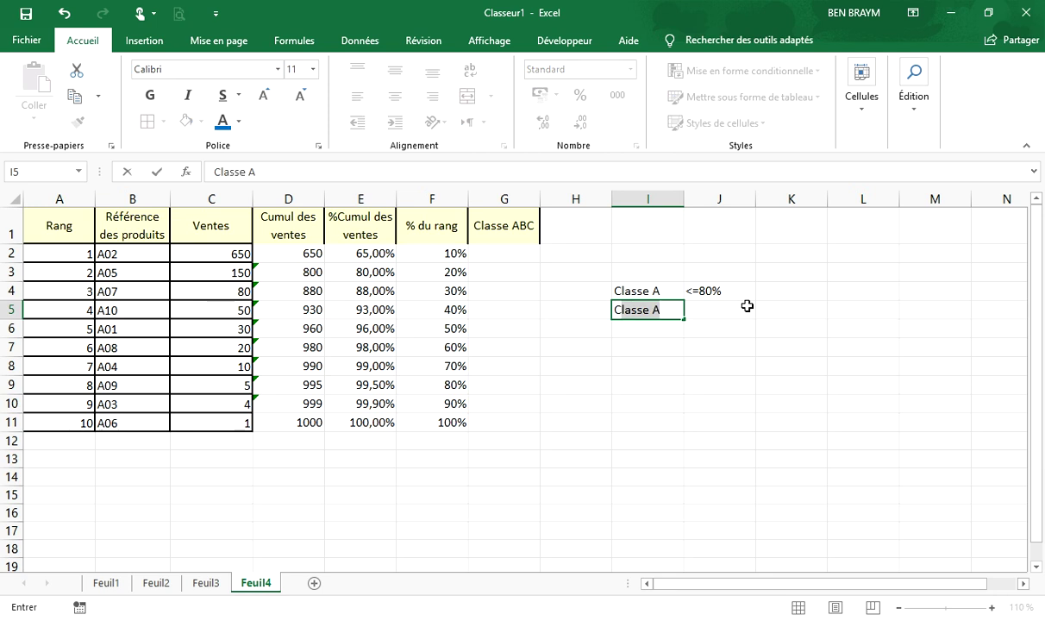
click(668, 311)
key(BackSpace)
text(B)
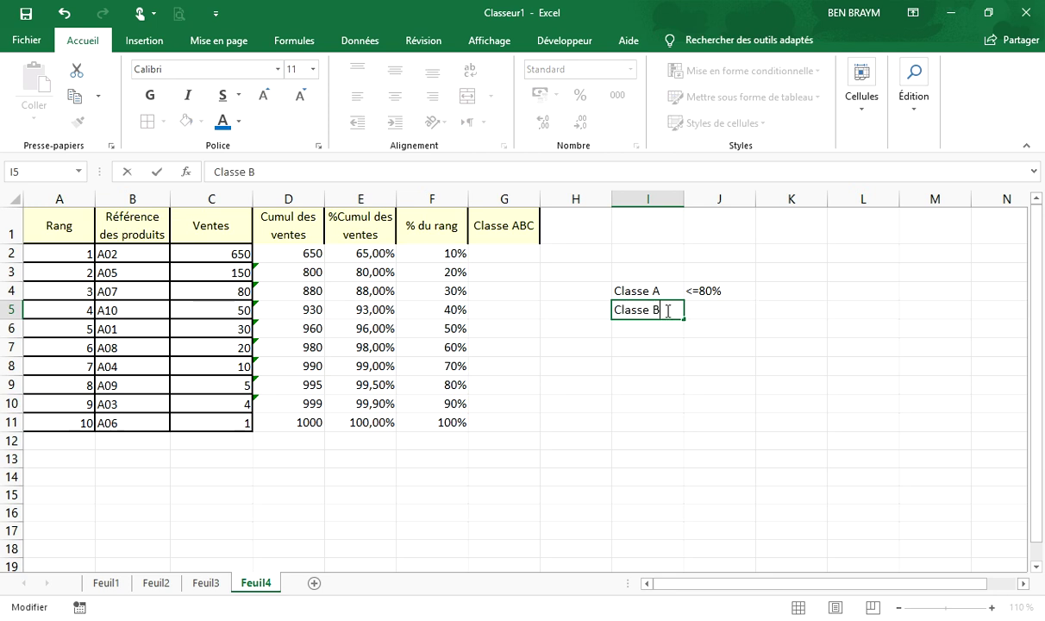
key(Return)
Enter the Classe B limits, >80% in J5 and <=95% in K5.
key(Up)
key(Right)
text(>)
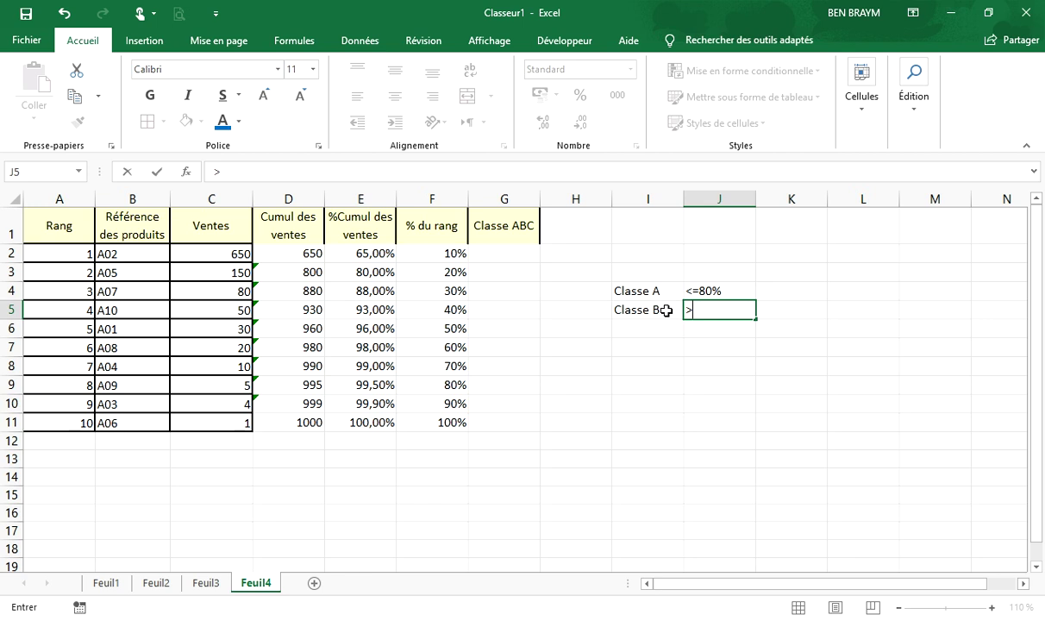
text(80%)
key(Tab)
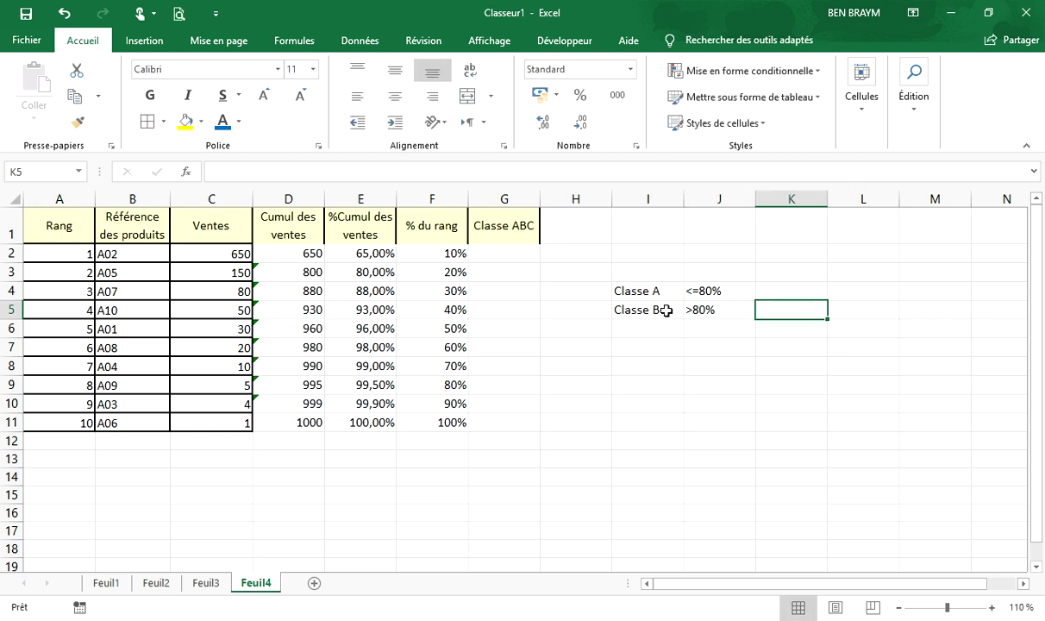
text(>)
text(<)
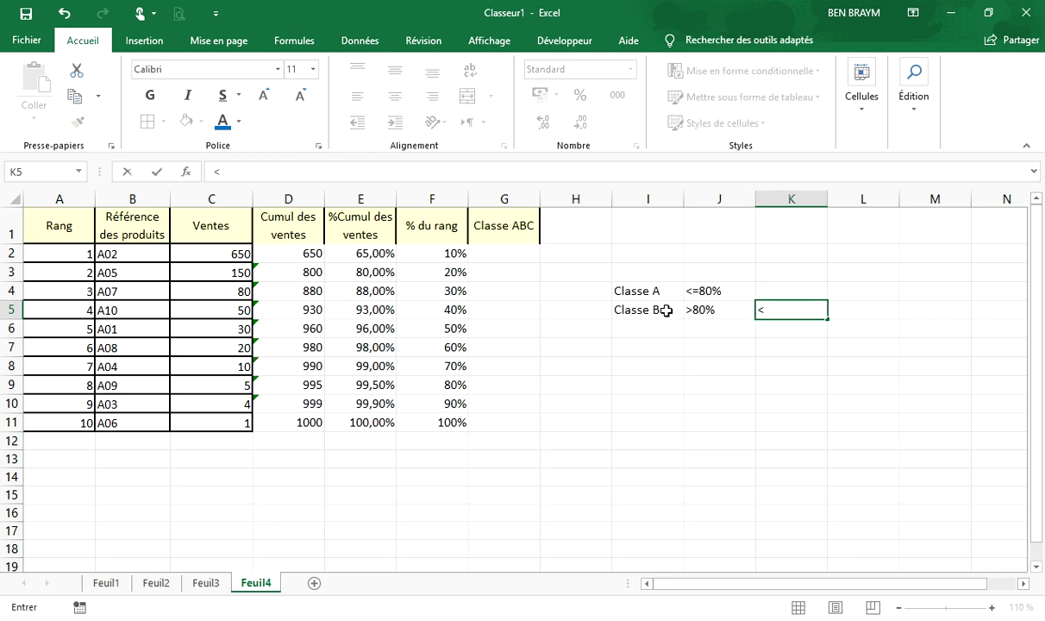
text(=95%)
key(Return)
Enter the label "Classe C" in I6 and its threshold >95% in J6.
key(Left)
key(Left)
key(Left)
key(Right)
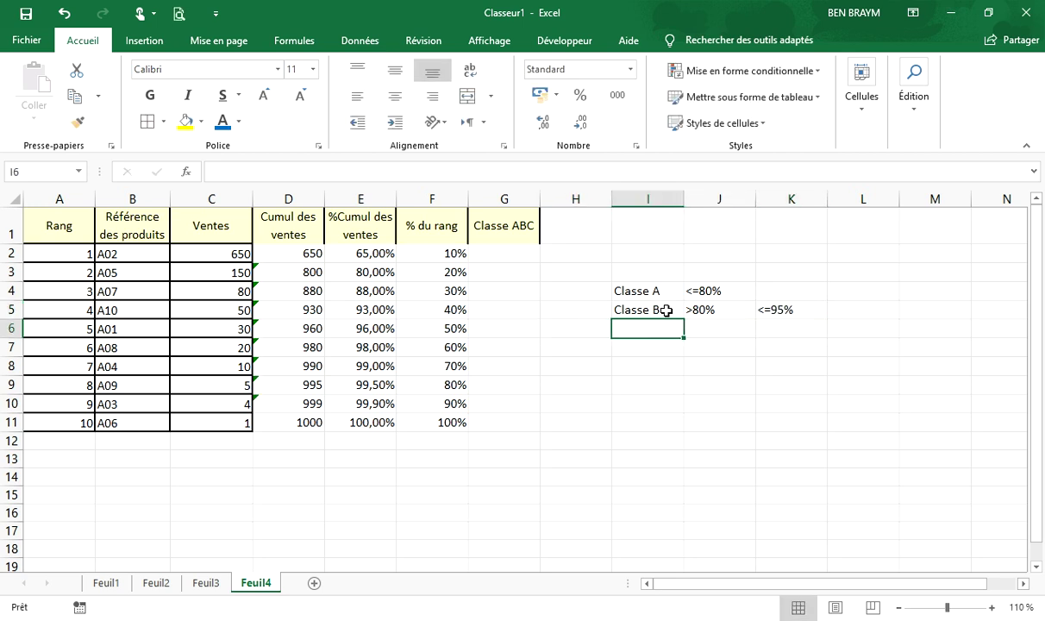
text(Class)
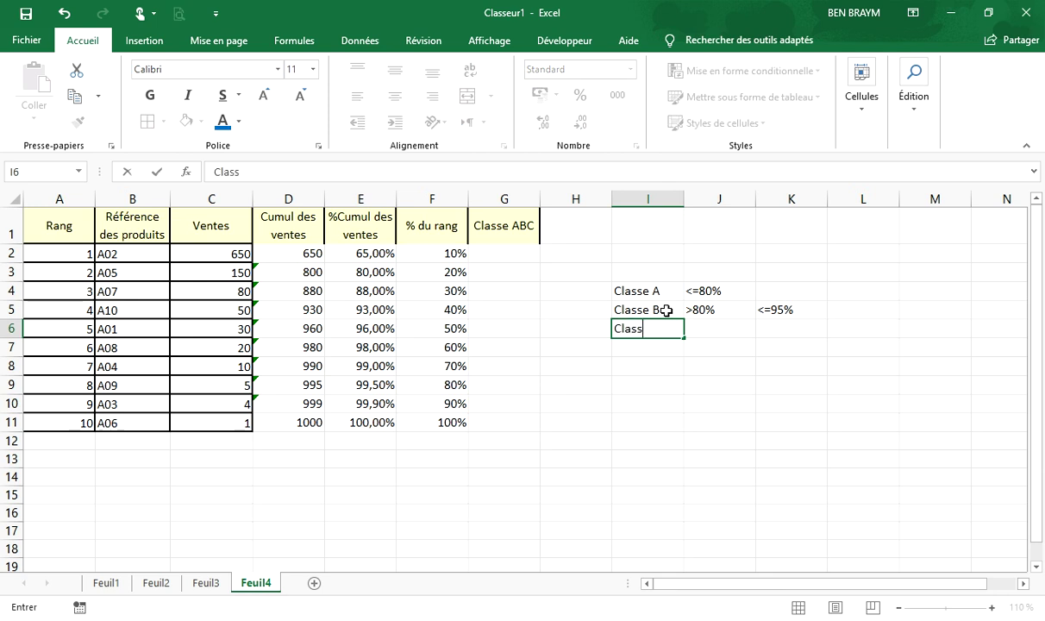
text(e C)
key(Tab)
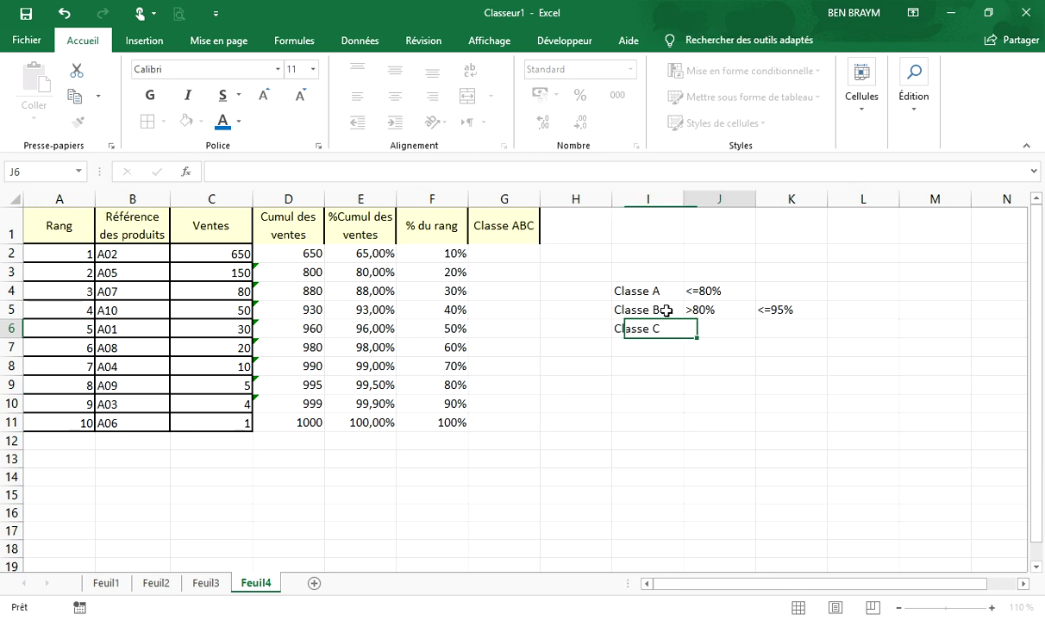
text(>)
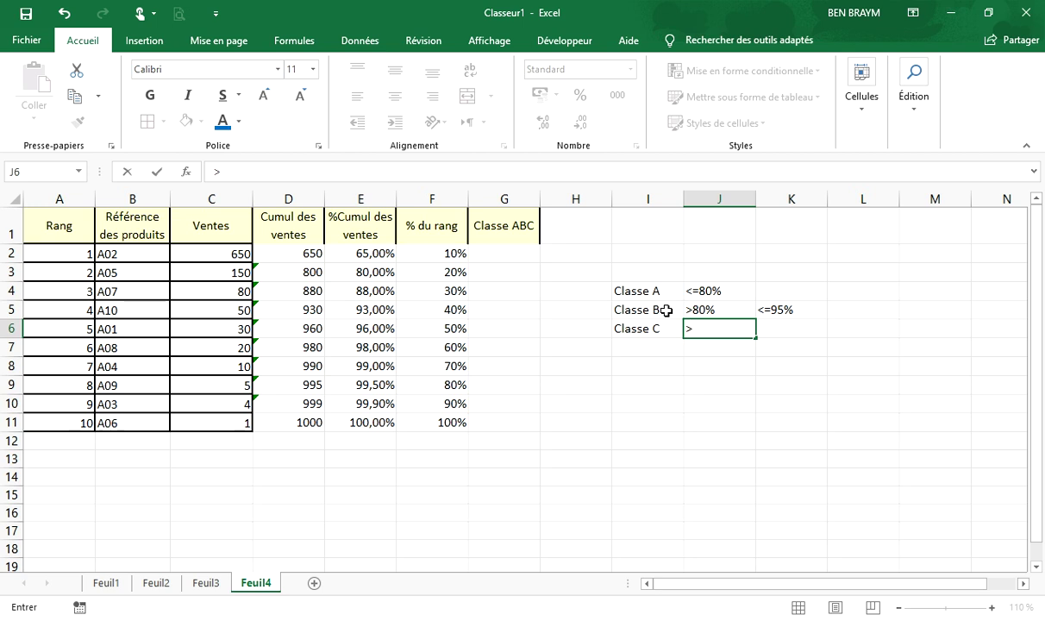
text(95%)
key(Return)
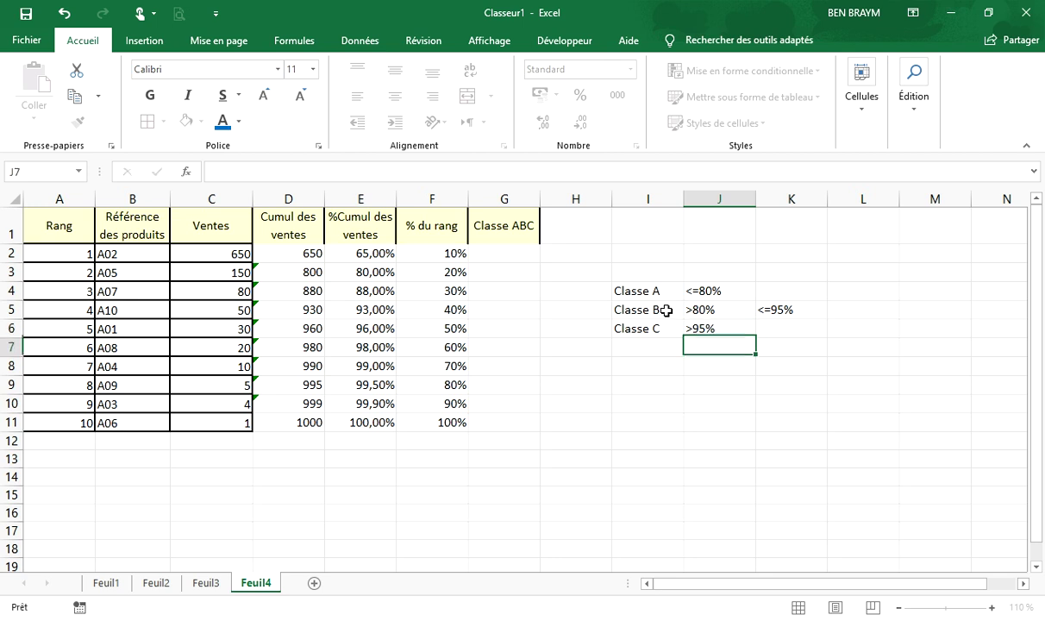
Set G2's font size to 12 and enter the formula =SI(E2<=80;"A";SI(E2<=95%;"B";"C")) in it.
click(486, 257)
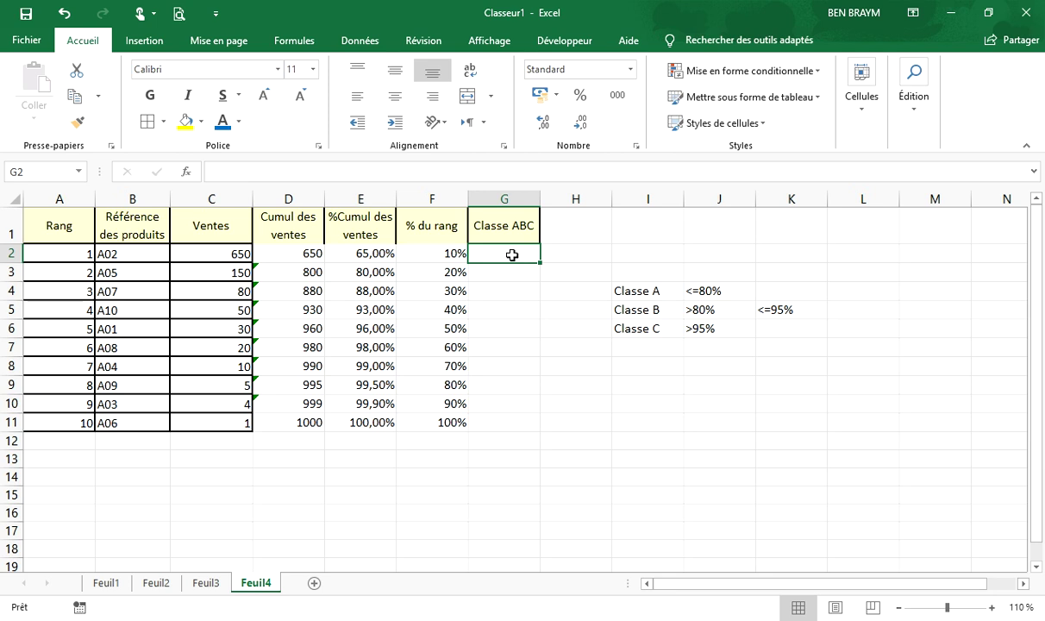
click(264, 95)
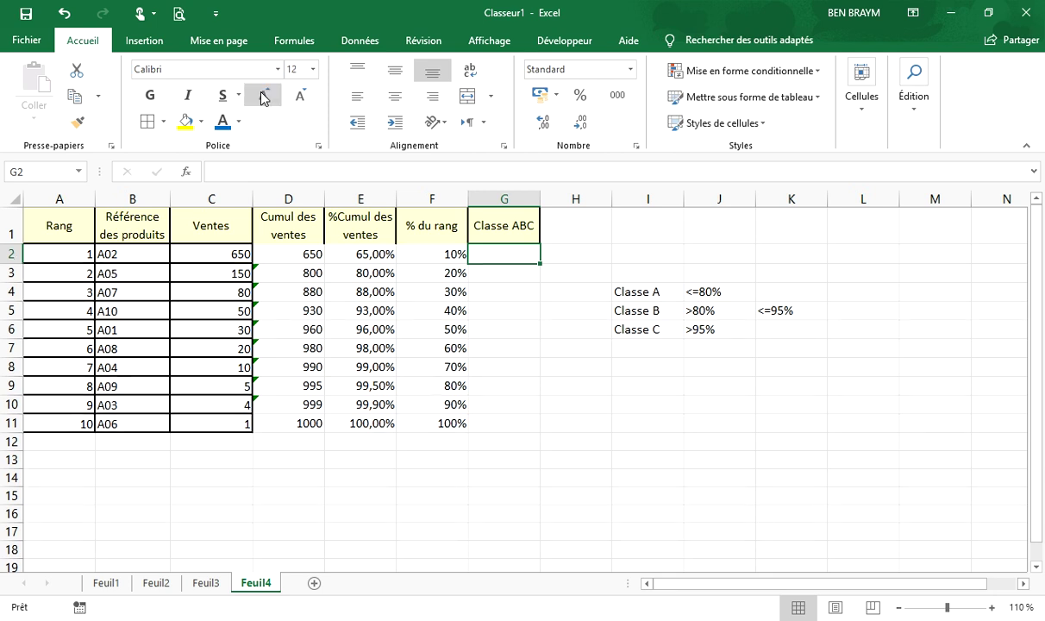
text(=si()
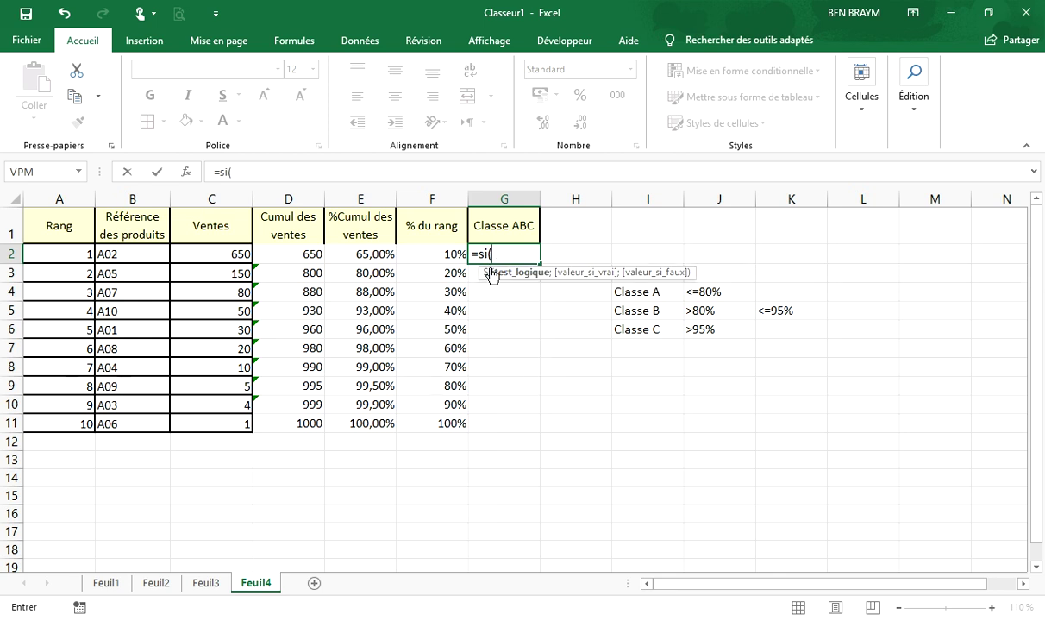
click(370, 255)
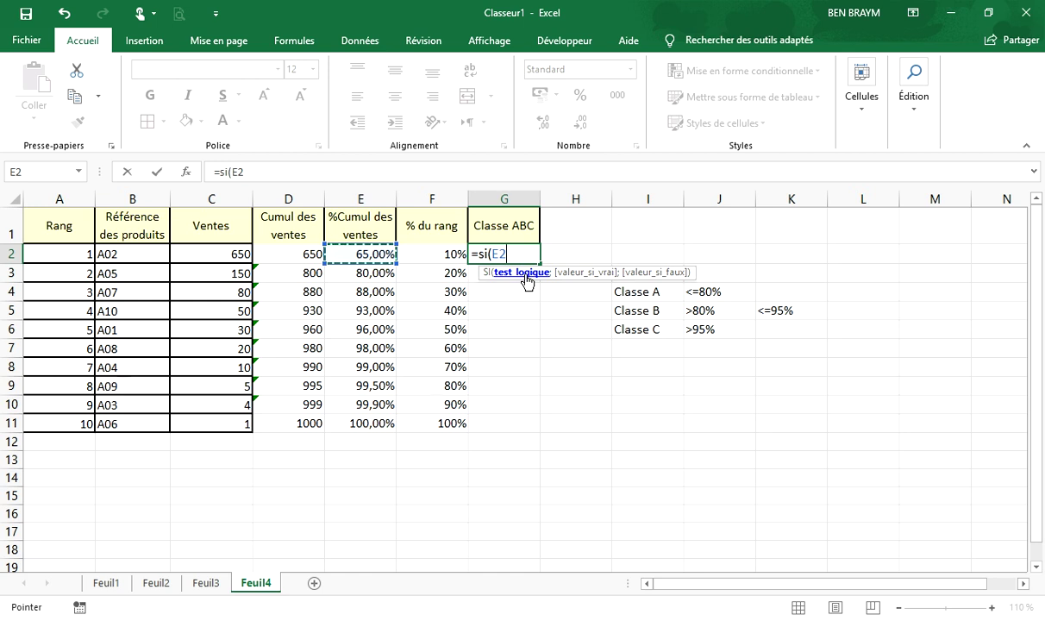
text(<=)
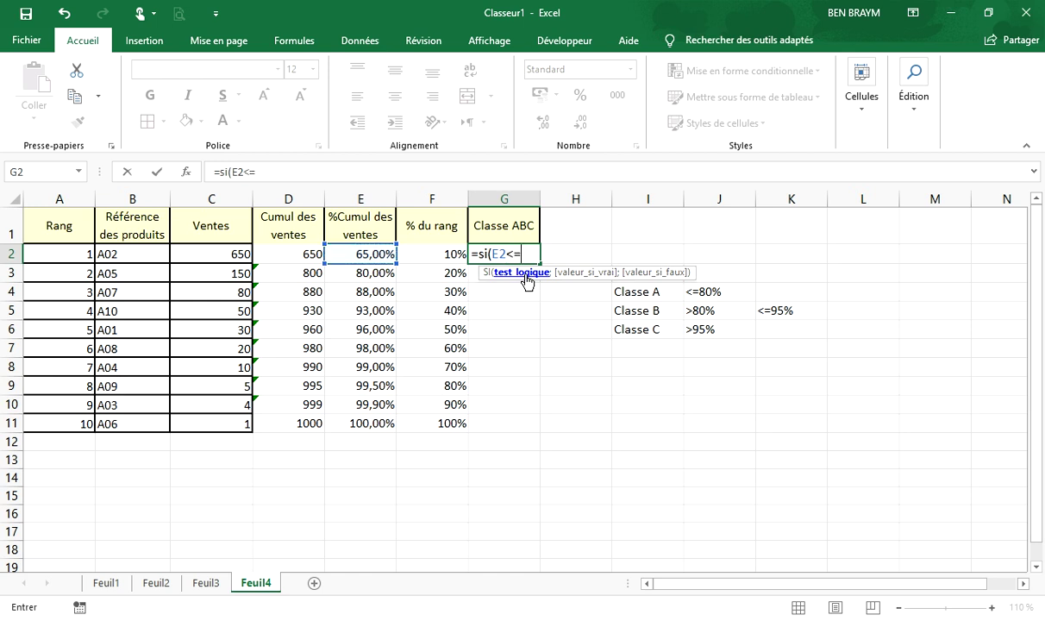
text(80,)
key(BackSpace)
text(;)
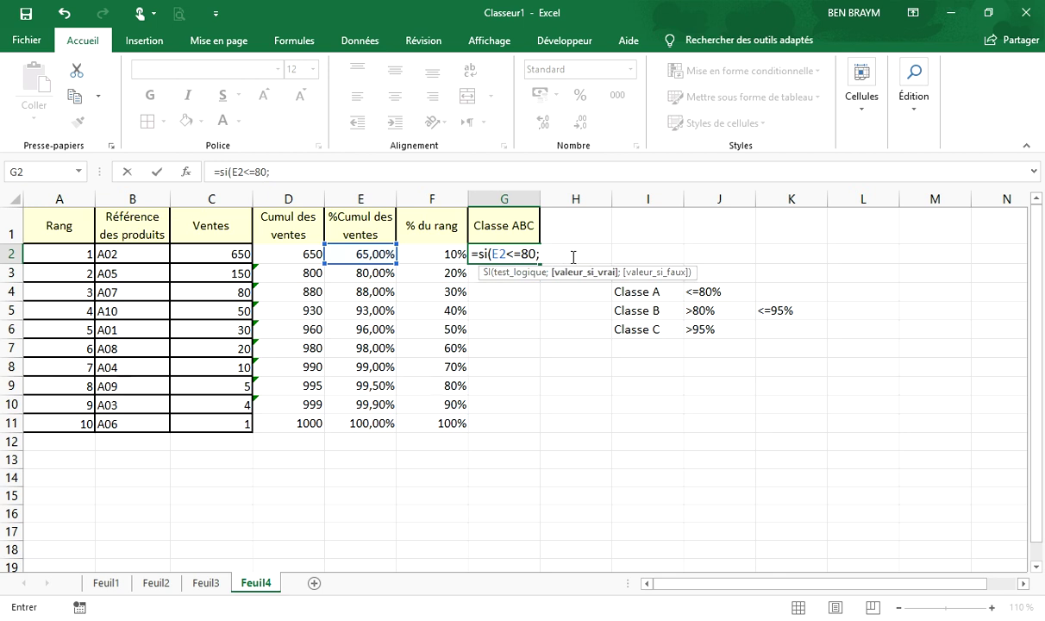
text("A";si()
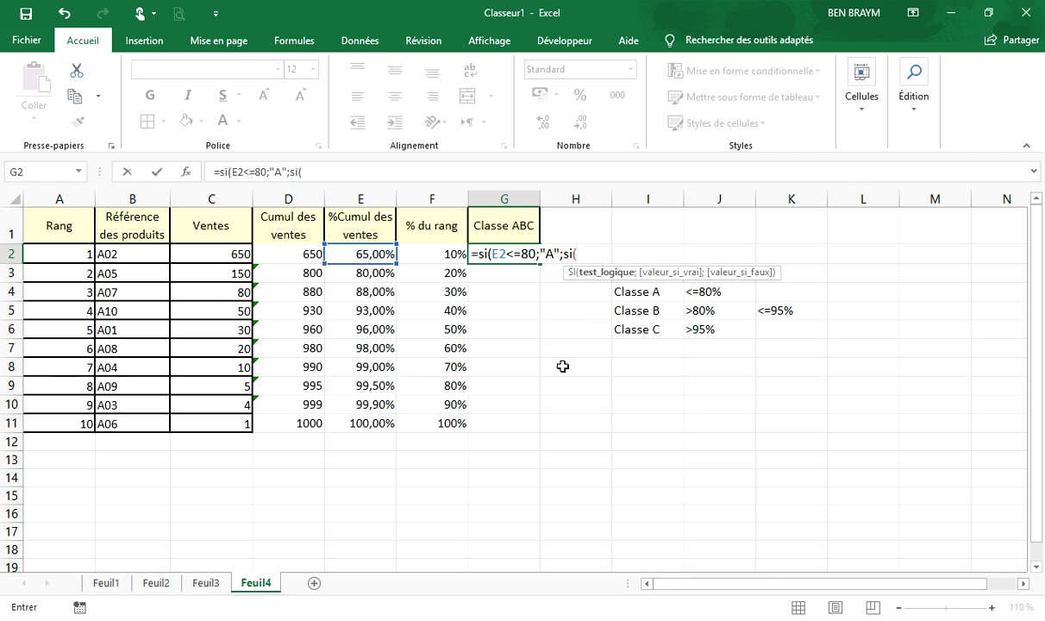
click(370, 257)
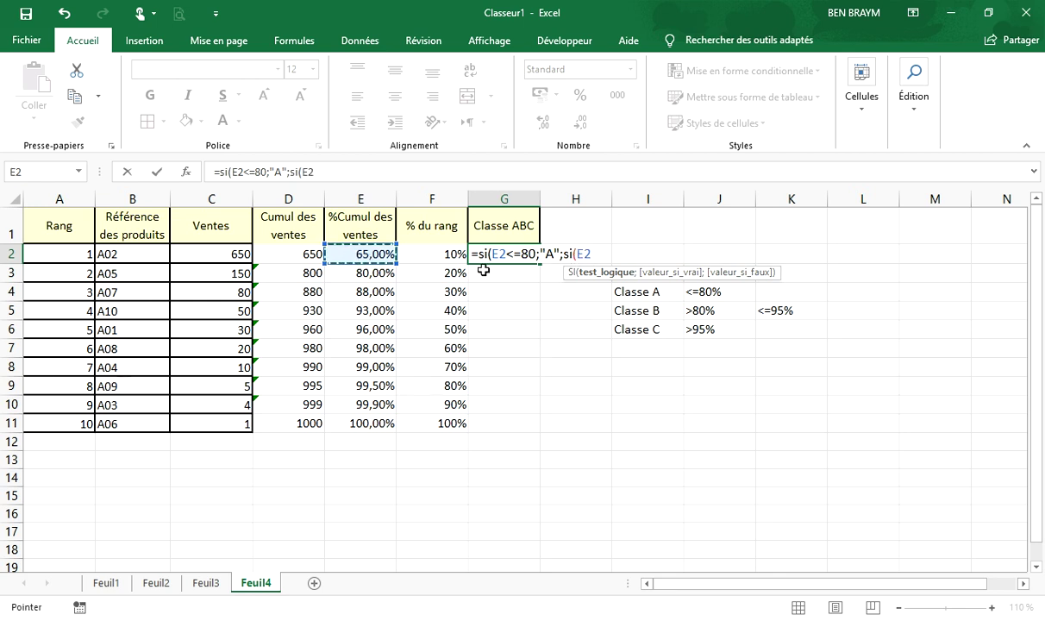
text(<)
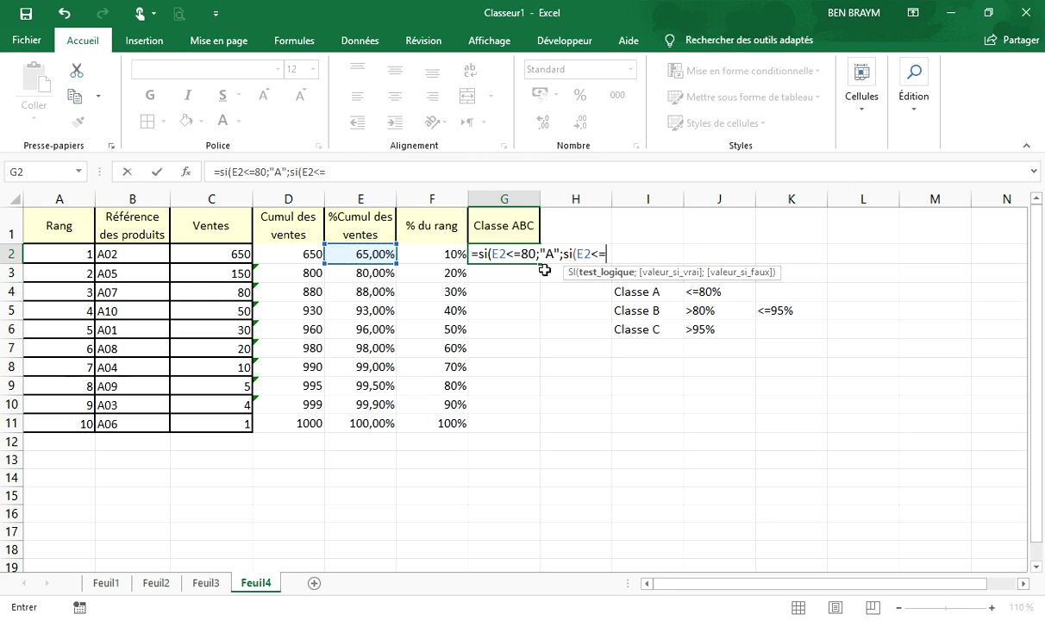
text(=95%;)
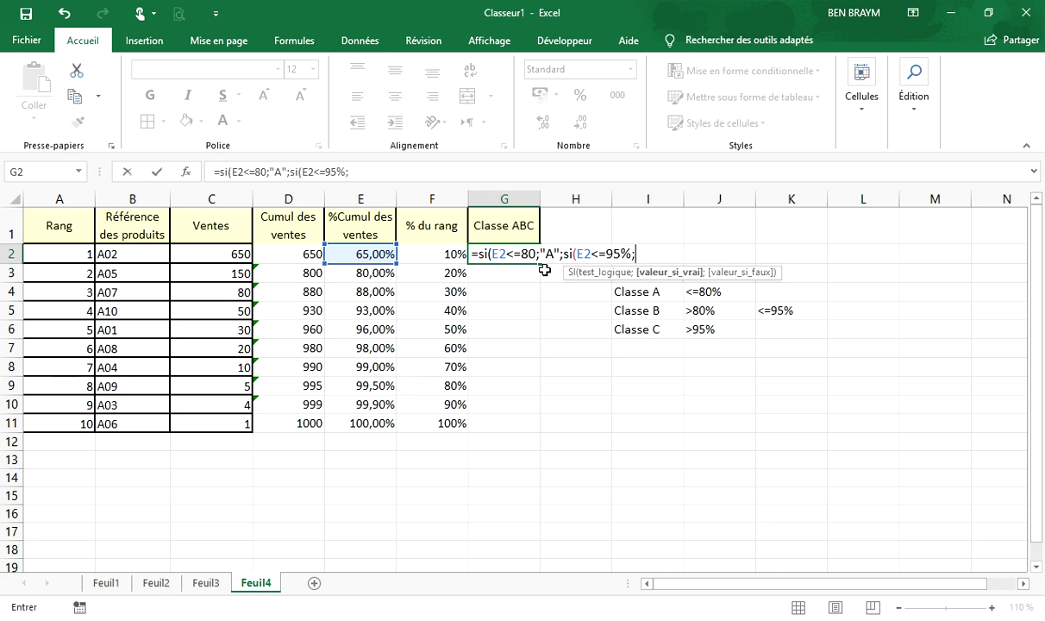
text("B";)
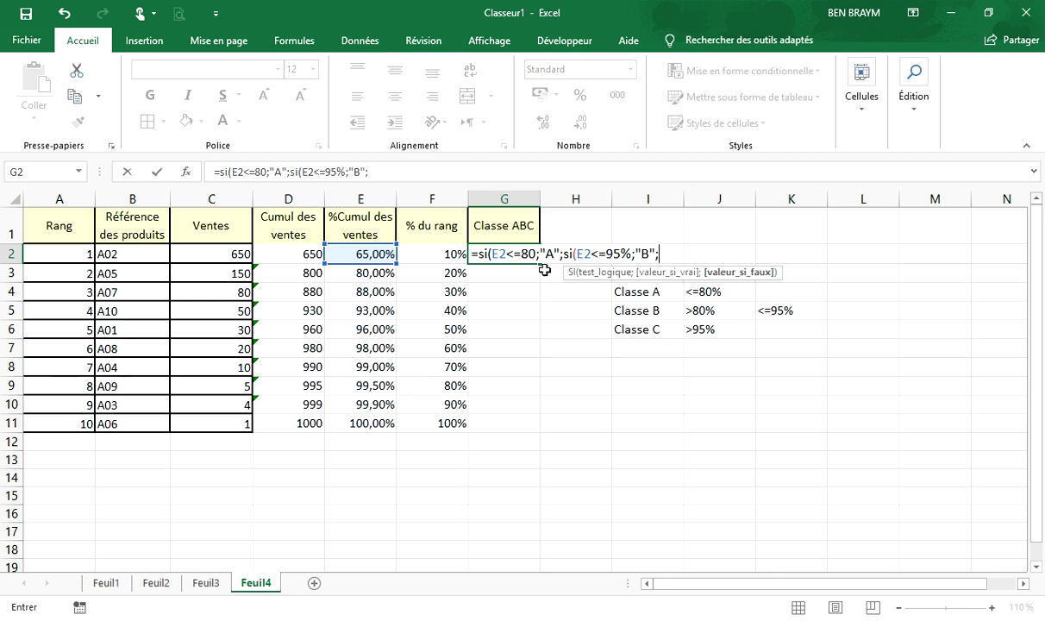
text("C")))
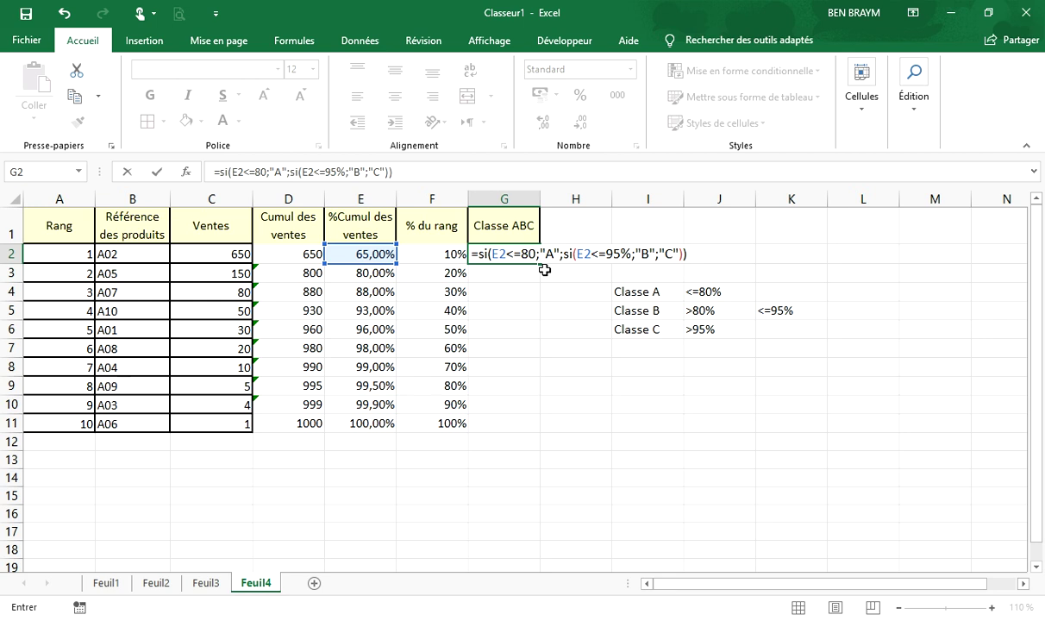
key(Return)
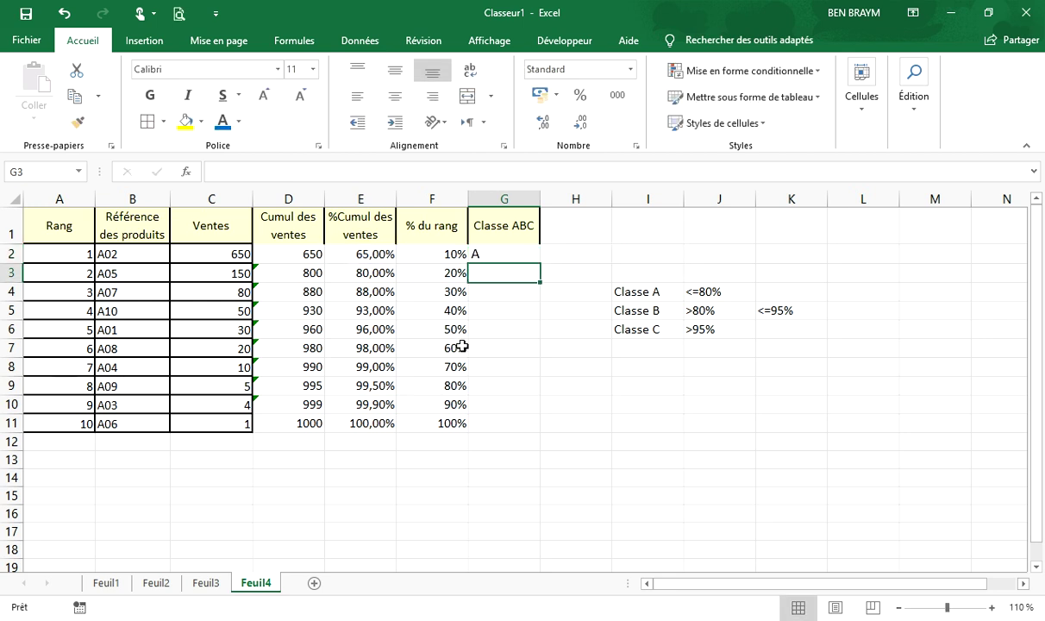
Fill the G2 formula down to G11 and center the class letters horizontally.
click(496, 256)
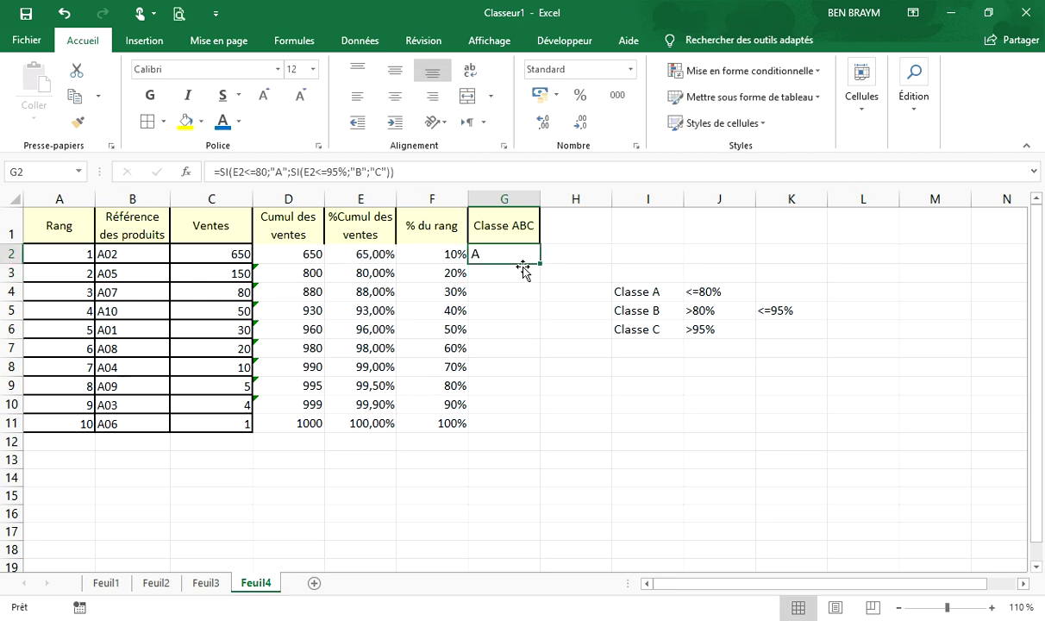
drag(538, 267, 530, 424)
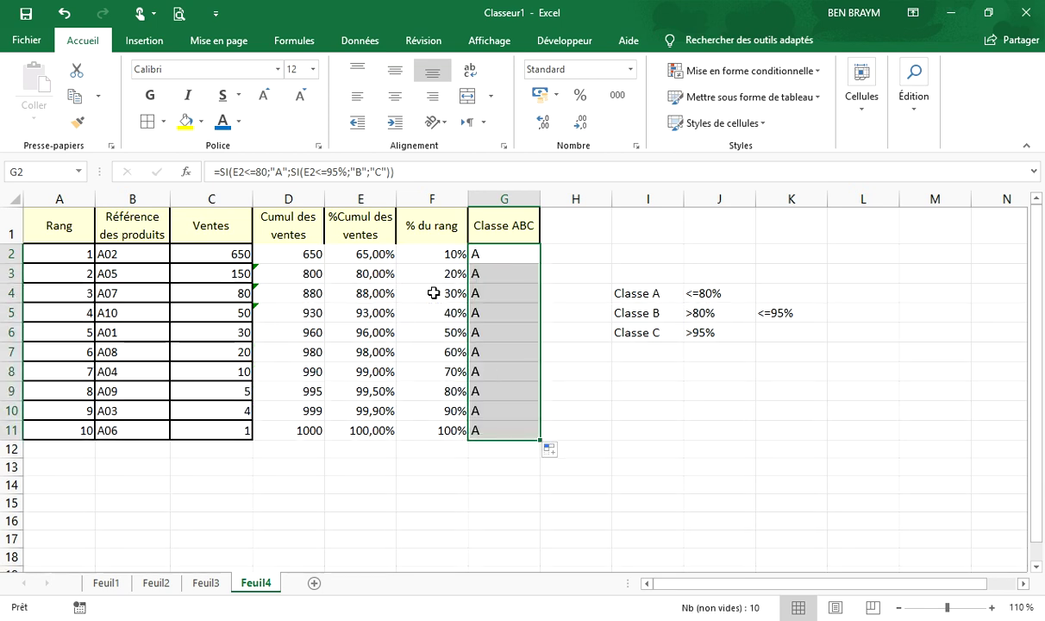
click(395, 98)
Examine the nested SI formula in G2, checking its conditions and thresholds against the class criteria.
double_click(525, 252)
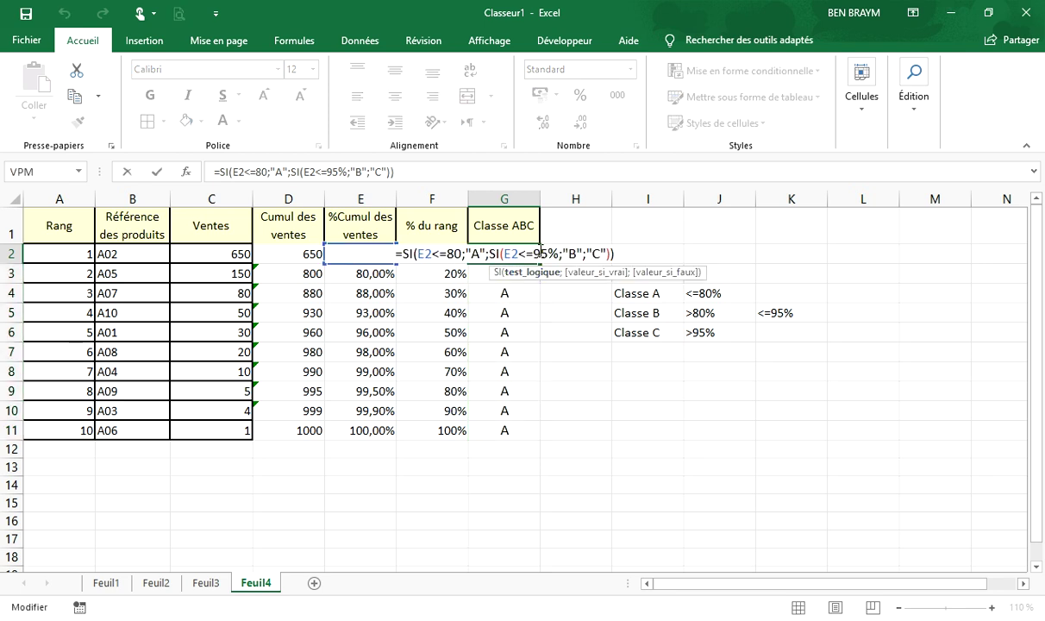
click(561, 254)
key(Left)
key(Left)
key(Left)
key(Left)
key(Left)
key(Left)
key(Left)
click(533, 252)
key(ctrl+Return)
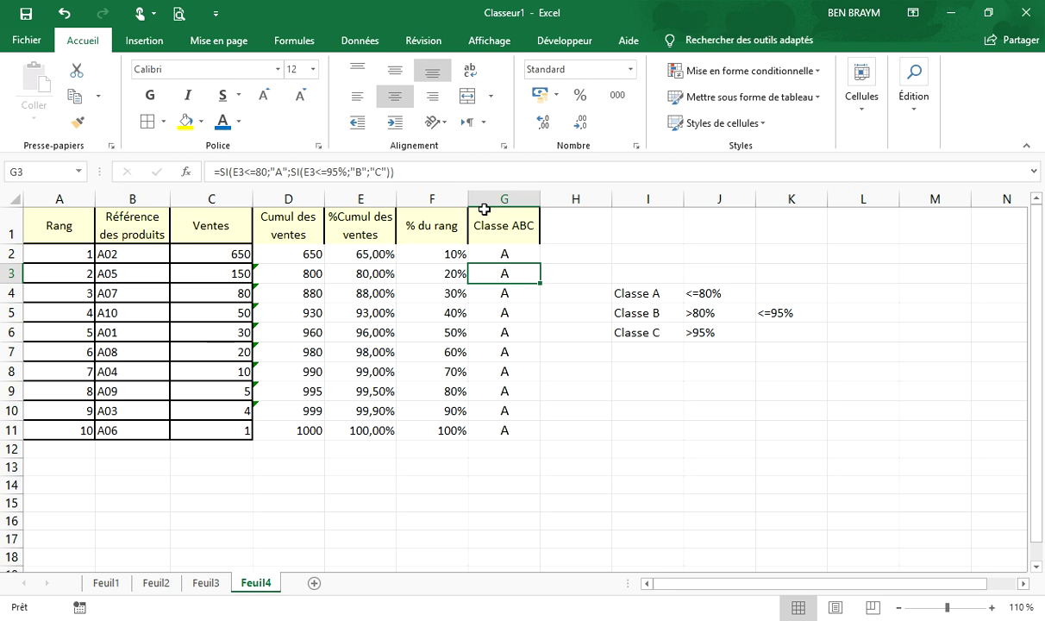
double_click(504, 255)
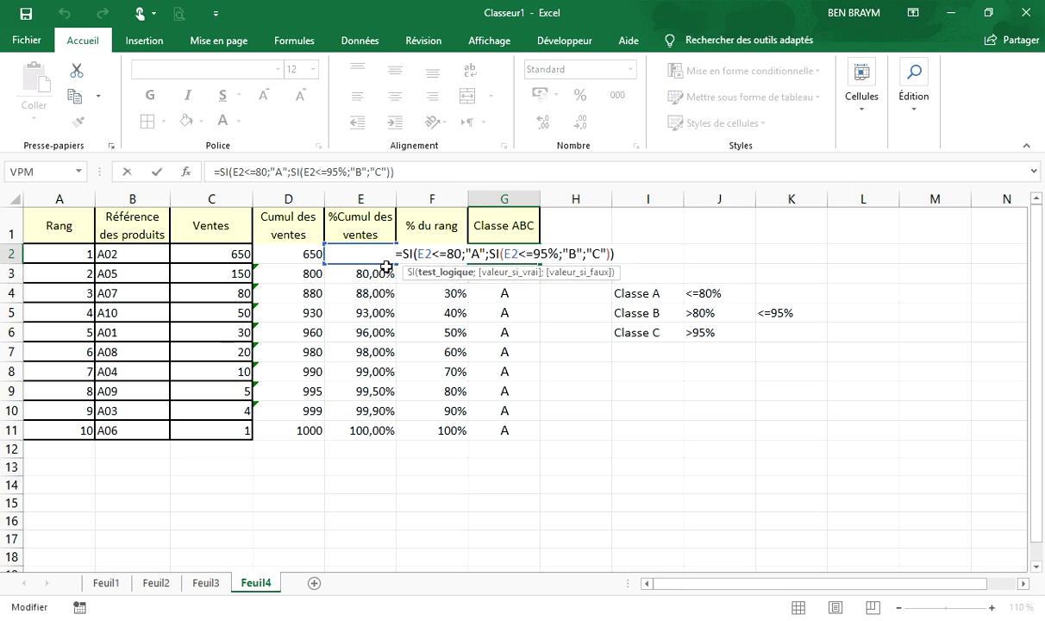
key(ctrl+Return)
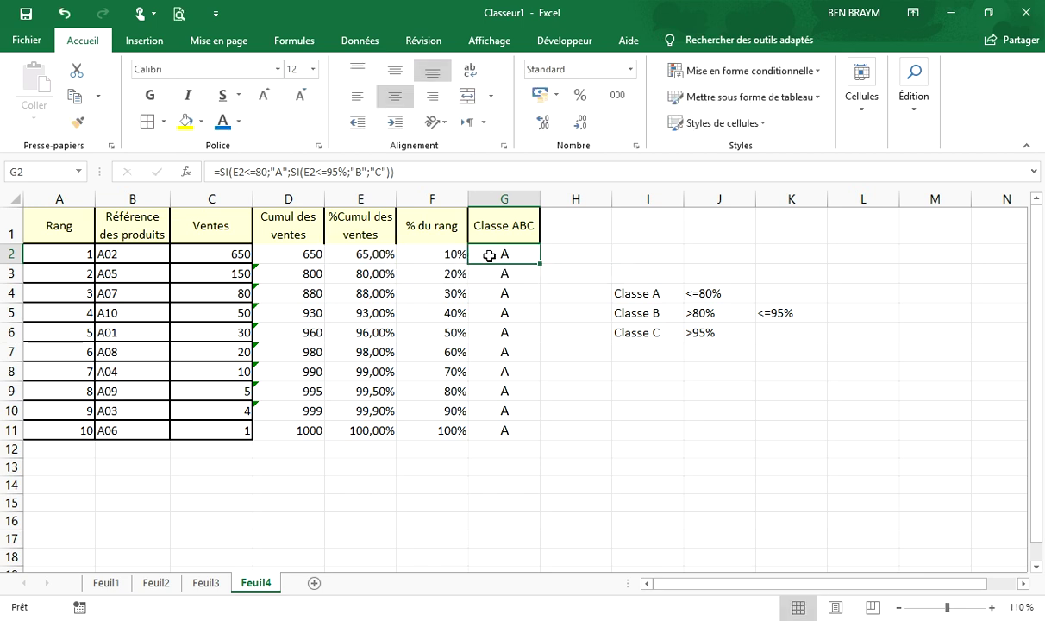
double_click(489, 255)
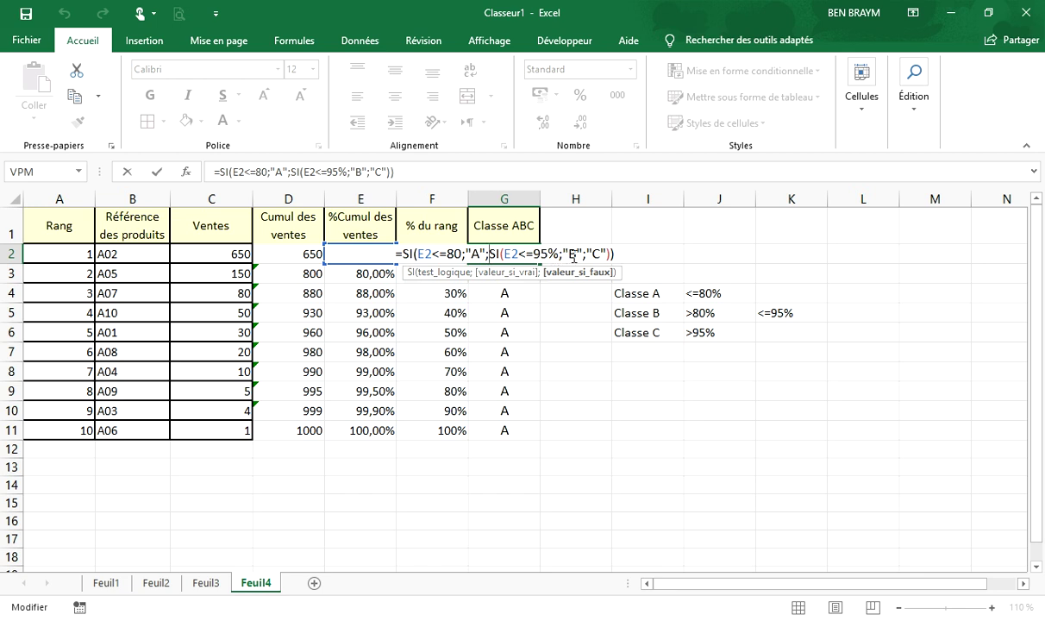
key(Return)
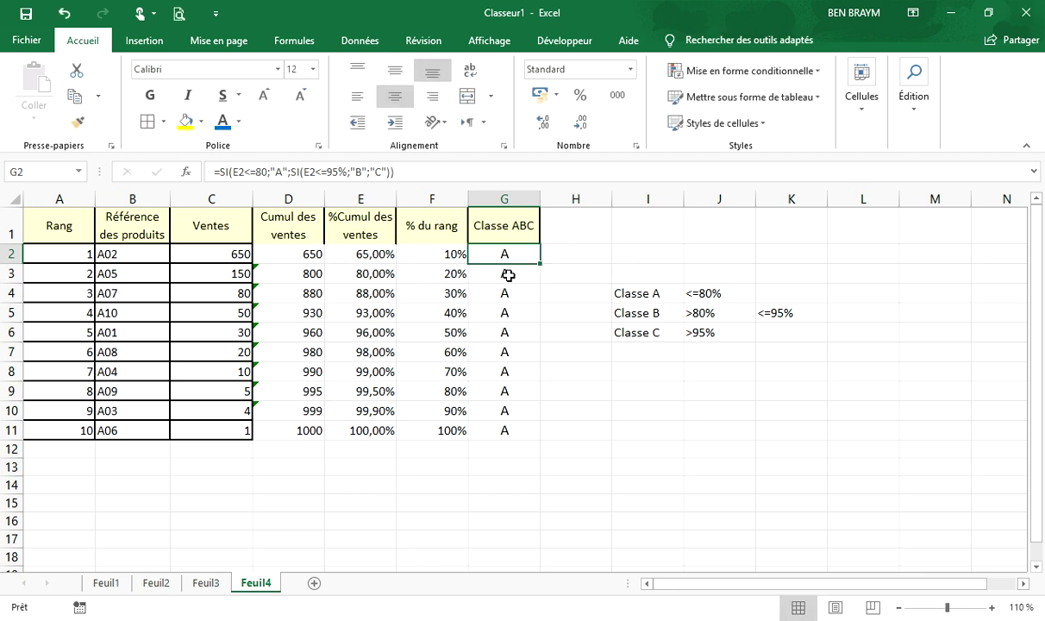
Try refilling the Classe ABC formula from G2 down to G11 and recheck the formula.
double_click(540, 268)
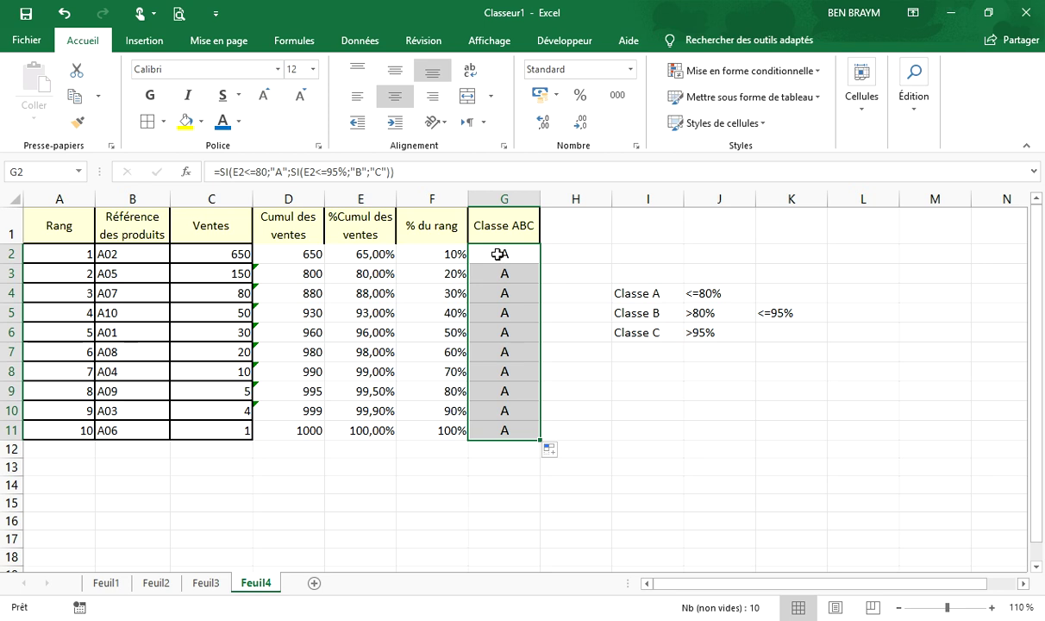
double_click(500, 253)
key(Escape)
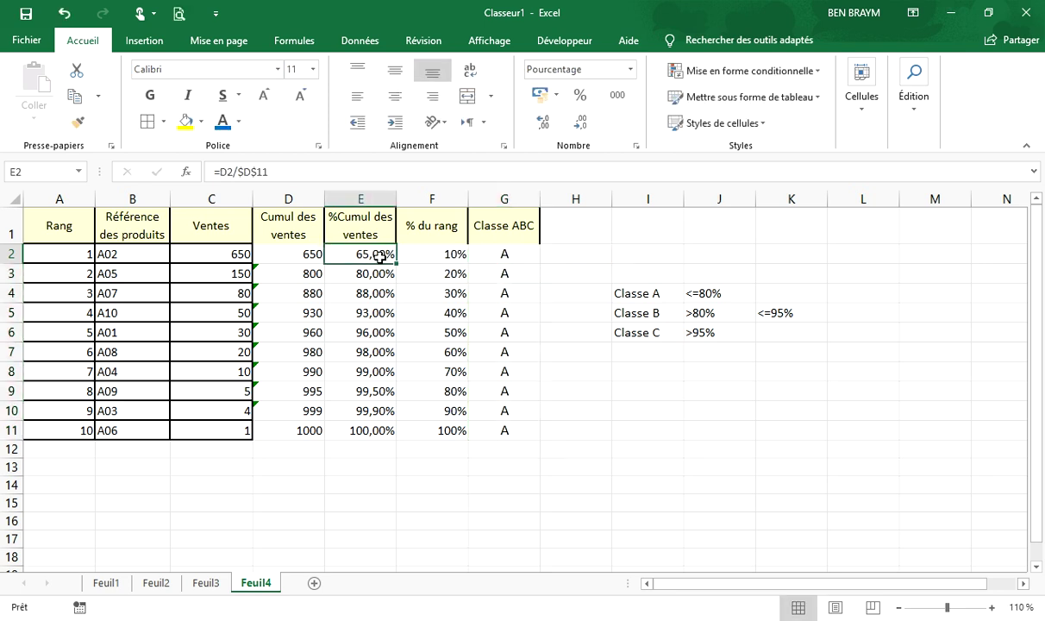
Correct the first threshold in G2's SI formula to 80% and refill the formula down to G11.
double_click(383, 254)
key(Escape)
click(511, 257)
double_click(511, 257)
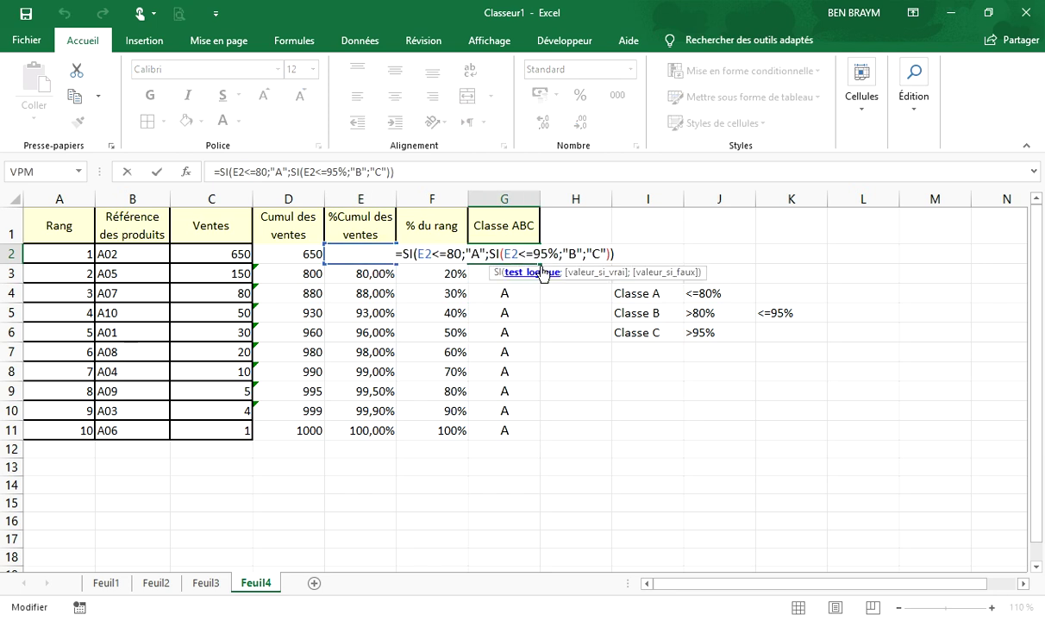
drag(417, 253, 461, 257)
click(457, 253)
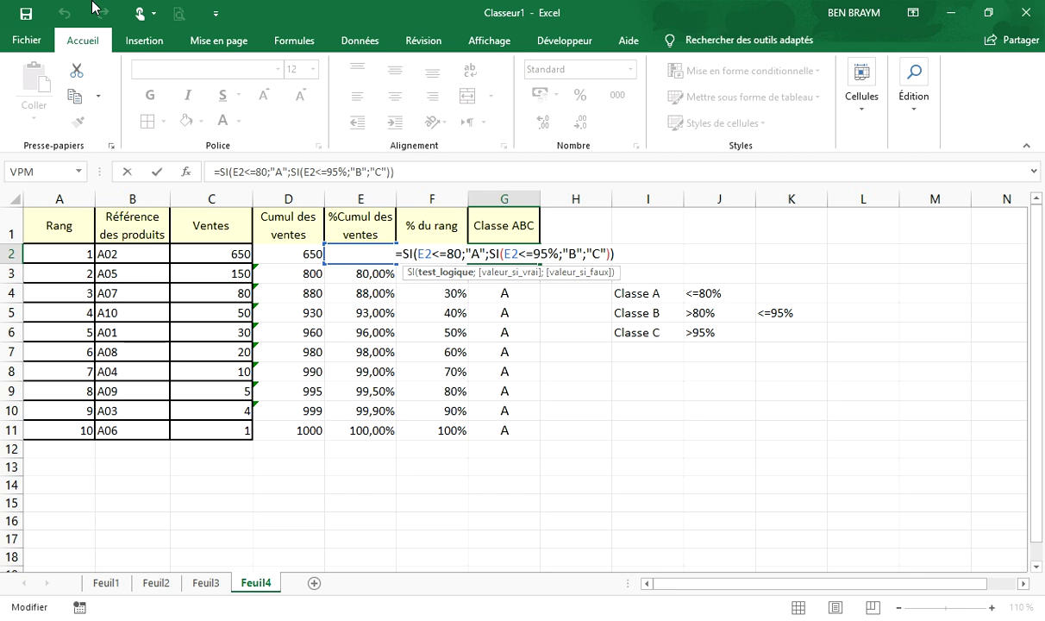
text(%)
key(Return)
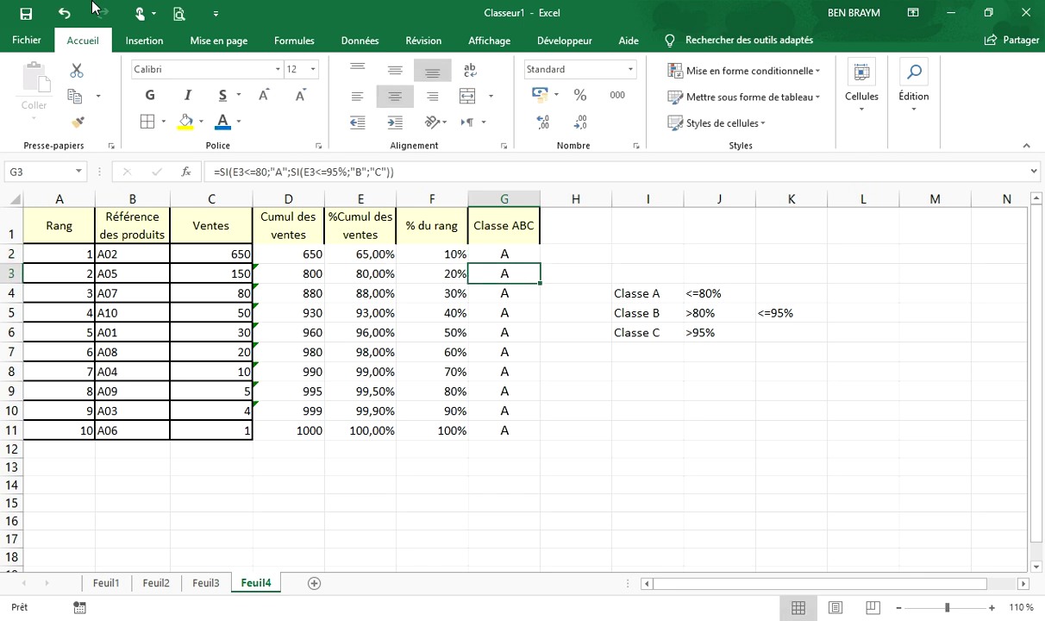
click(536, 256)
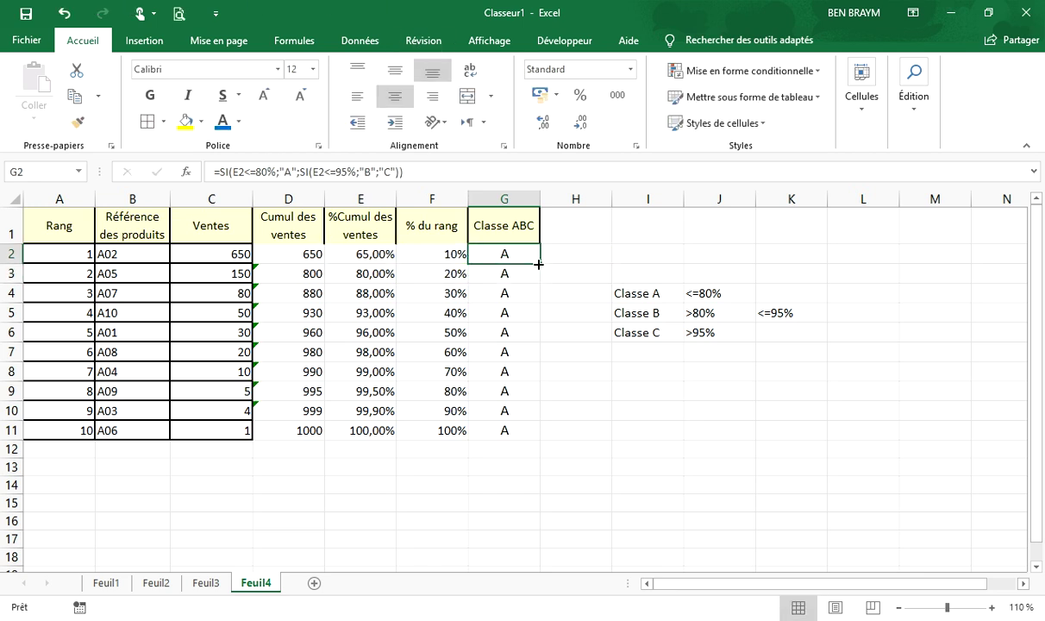
double_click(538, 265)
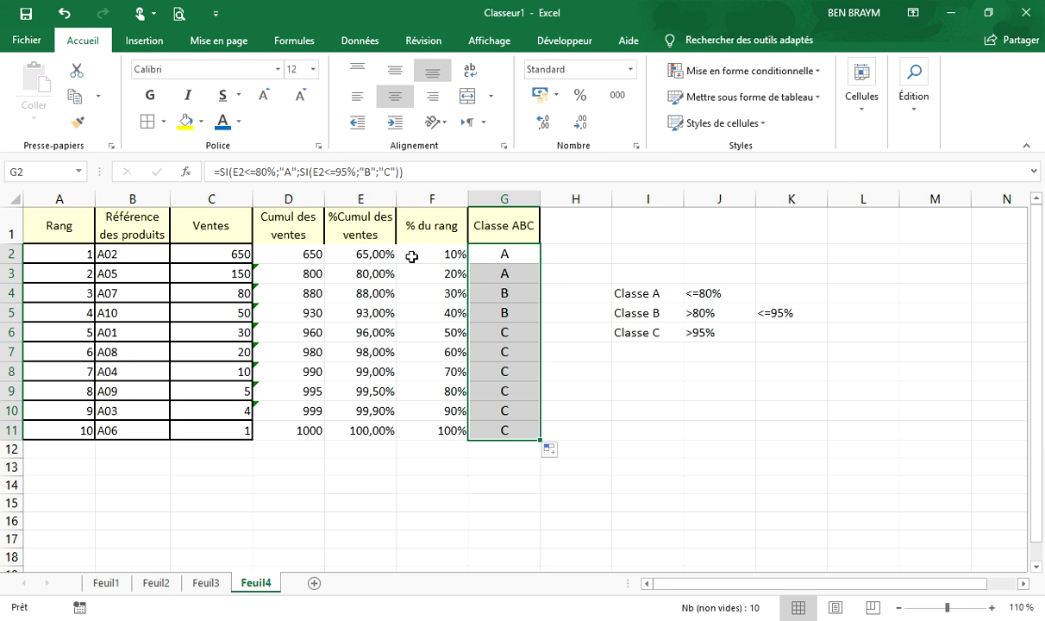
Fill the class A rows (A2:G3) with yellow and the class B rows (A4:G5) with green.
drag(498, 253, 26, 270)
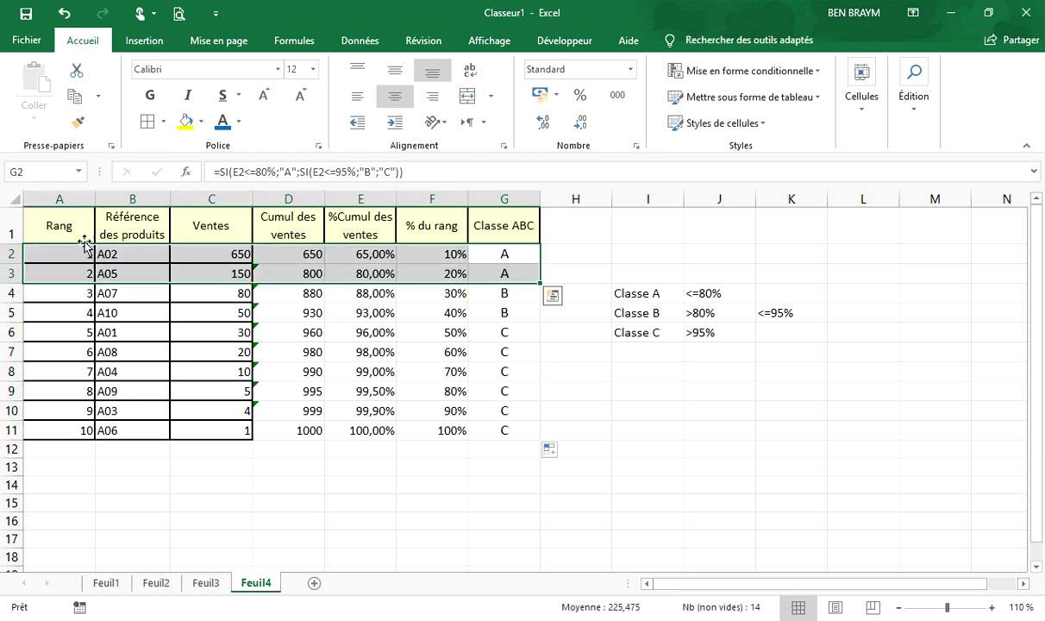
click(183, 121)
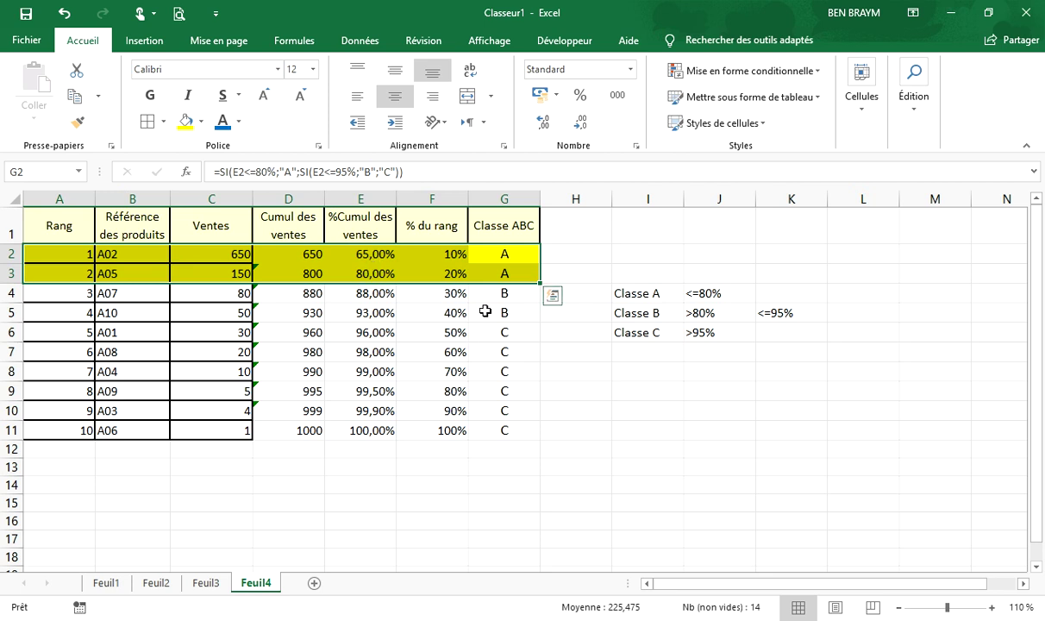
drag(476, 293, 52, 312)
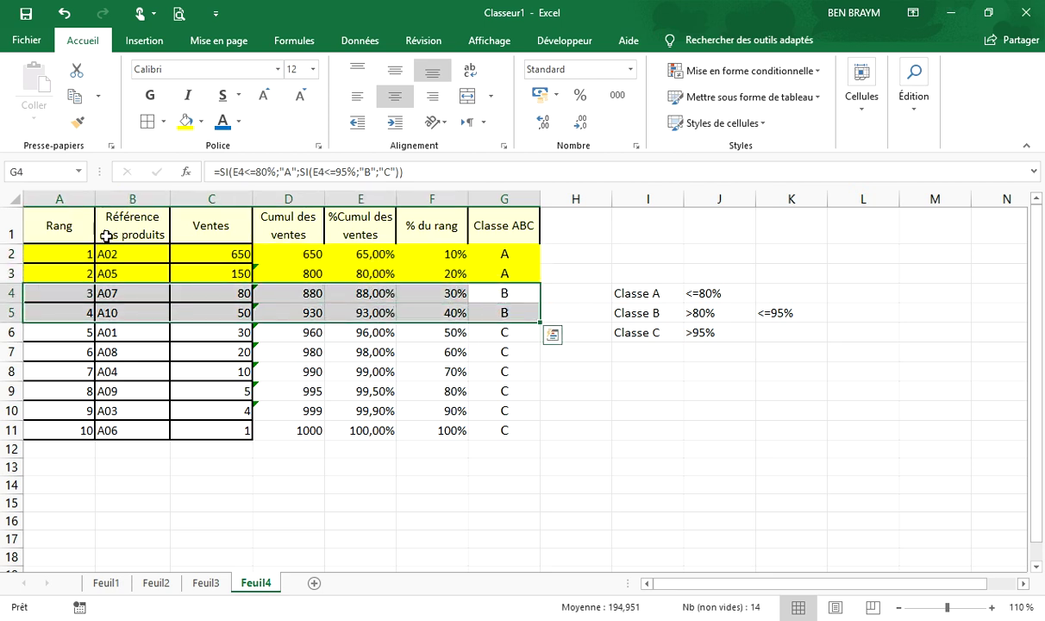
click(204, 125)
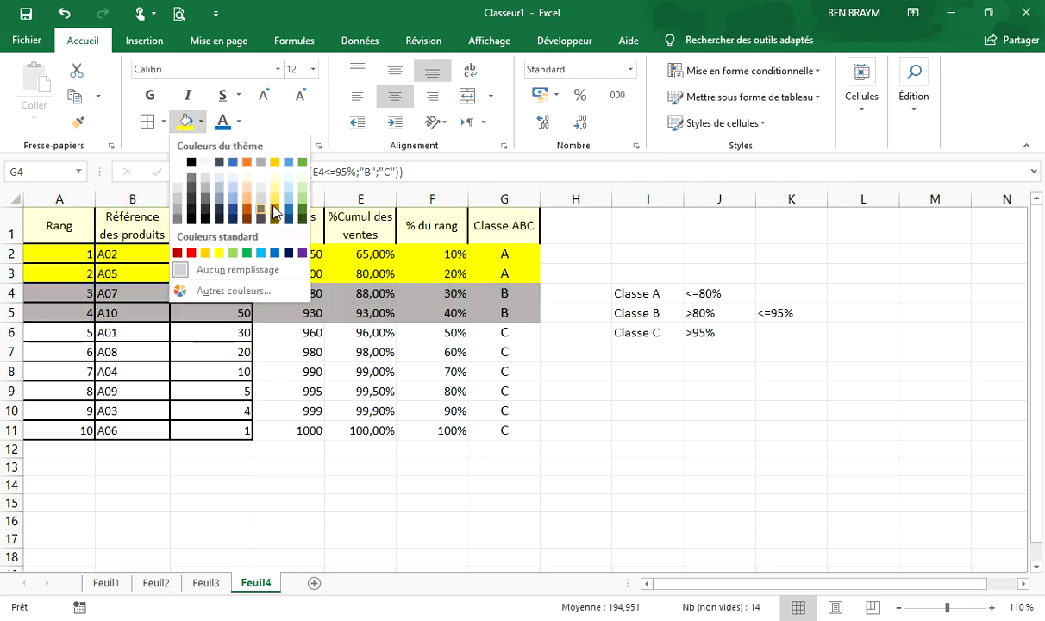
click(302, 162)
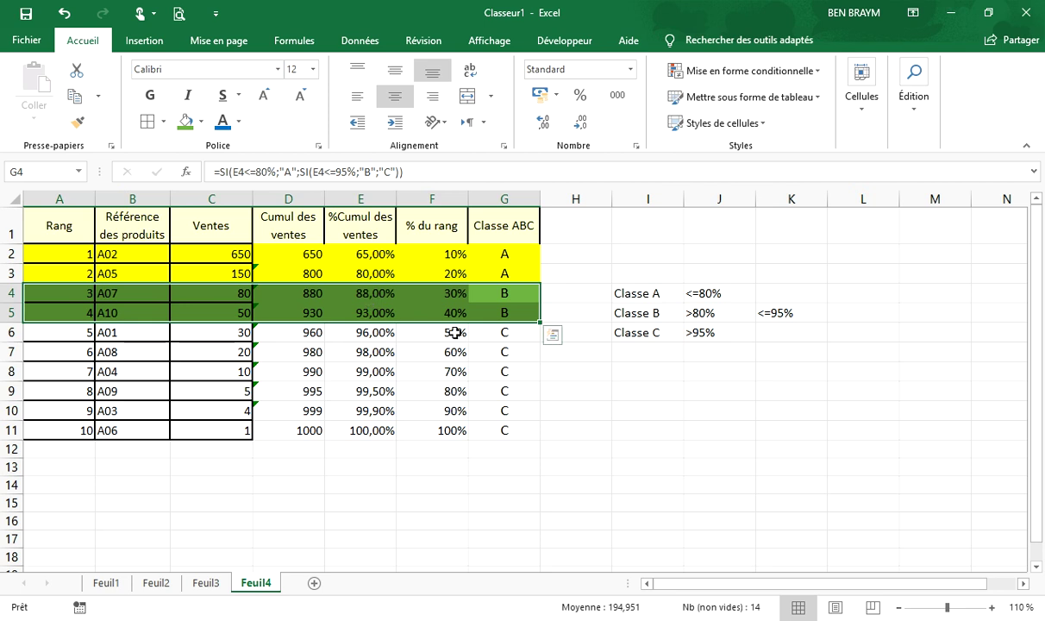
Fill the class C rows (A6:G11) with light orange.
drag(509, 330, 75, 329)
click(201, 122)
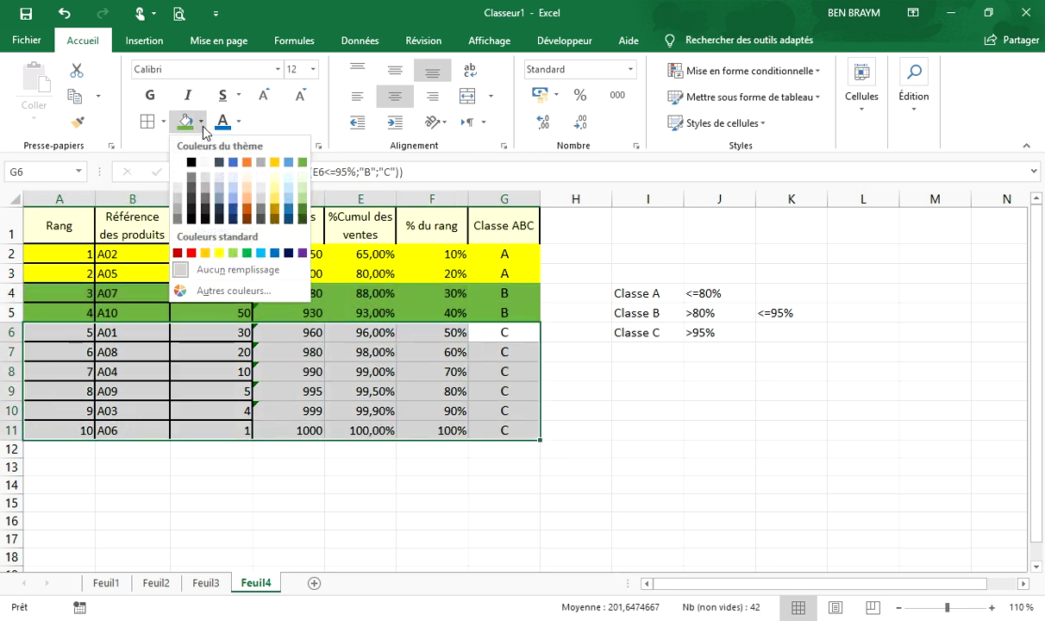
click(246, 186)
click(355, 331)
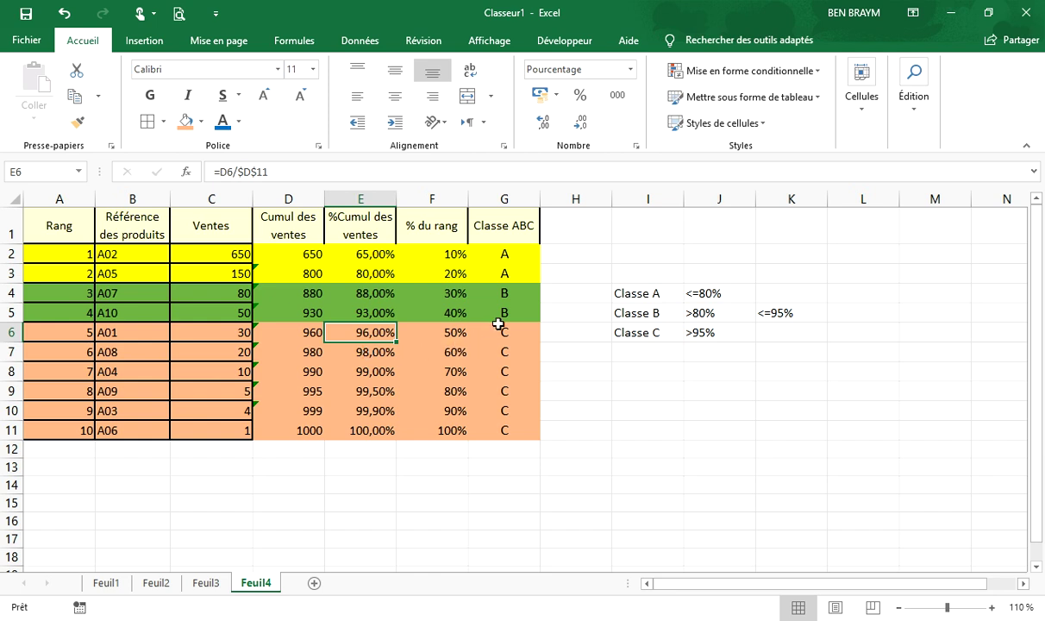
drag(508, 329, 57, 433)
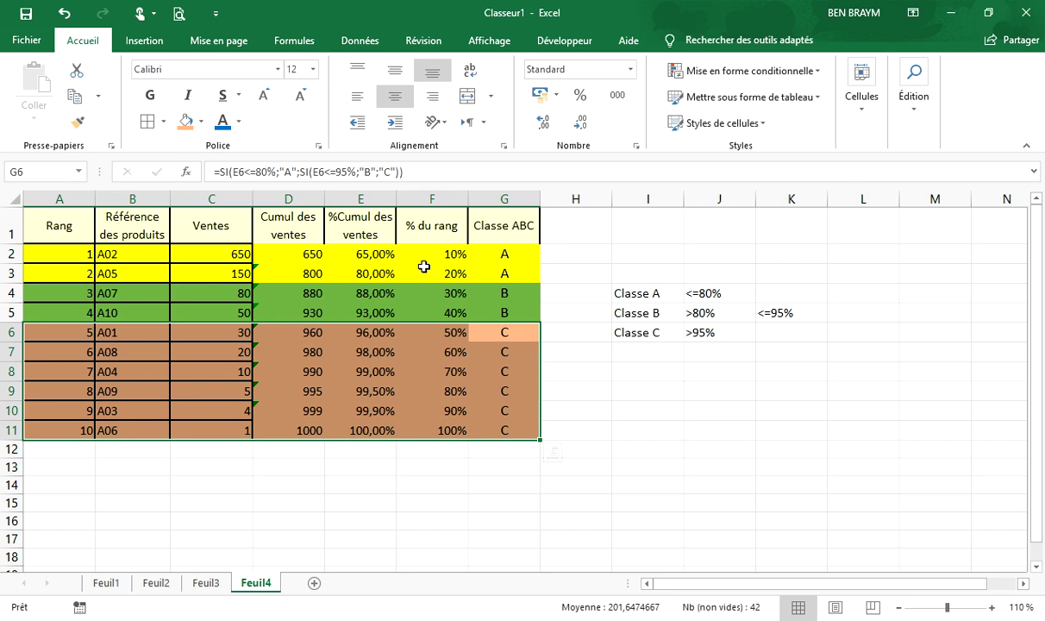
drag(497, 293, 52, 316)
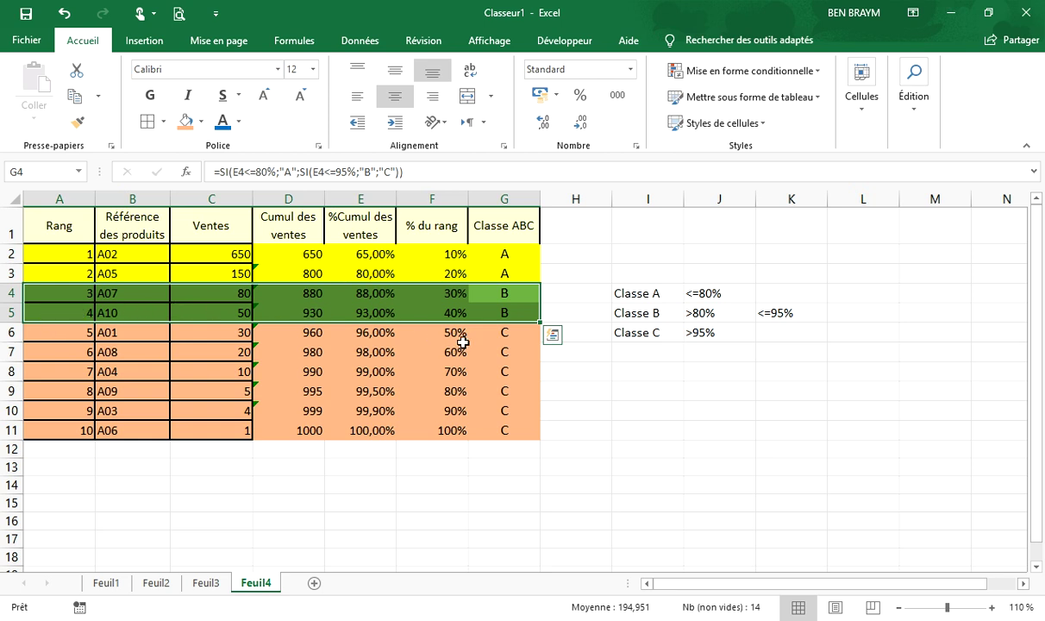
drag(506, 332, 62, 421)
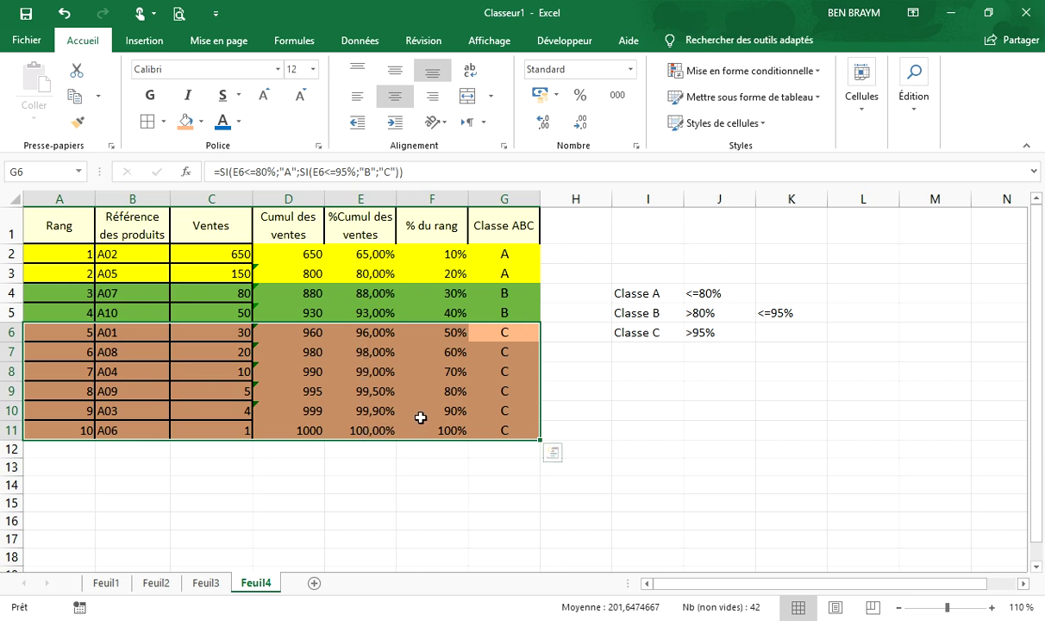
Enter the label "Gini =" in C14 and align it to the right of the cell.
click(175, 486)
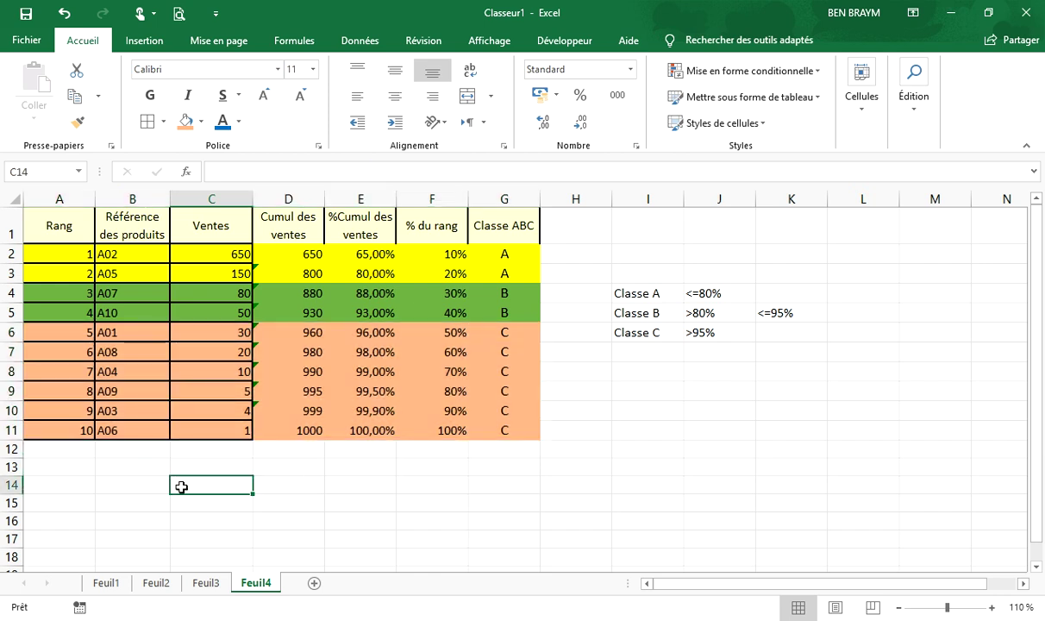
text(Gini =)
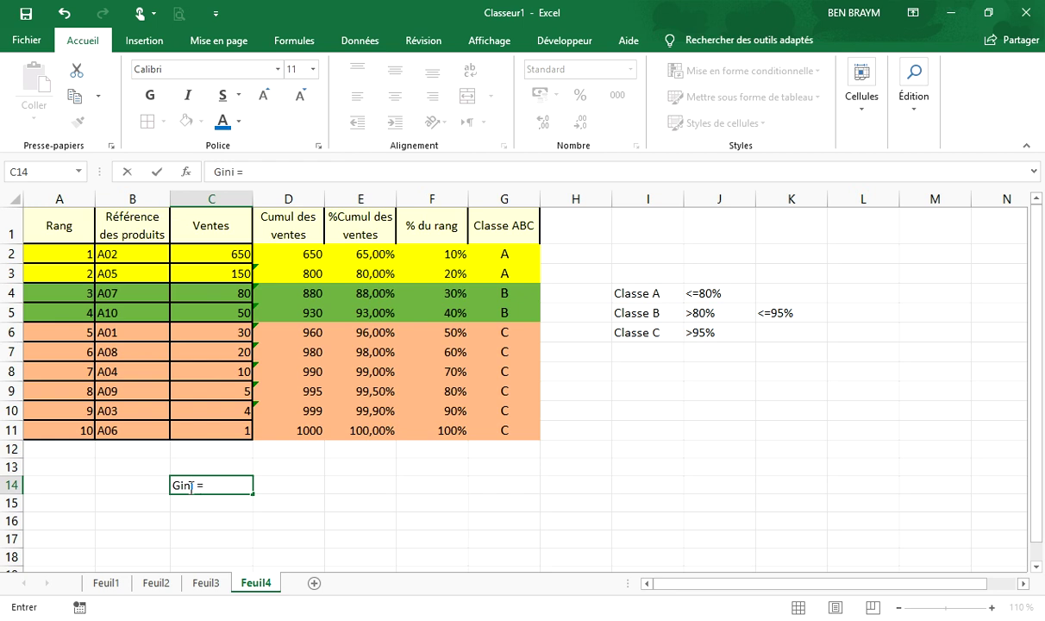
key(Return)
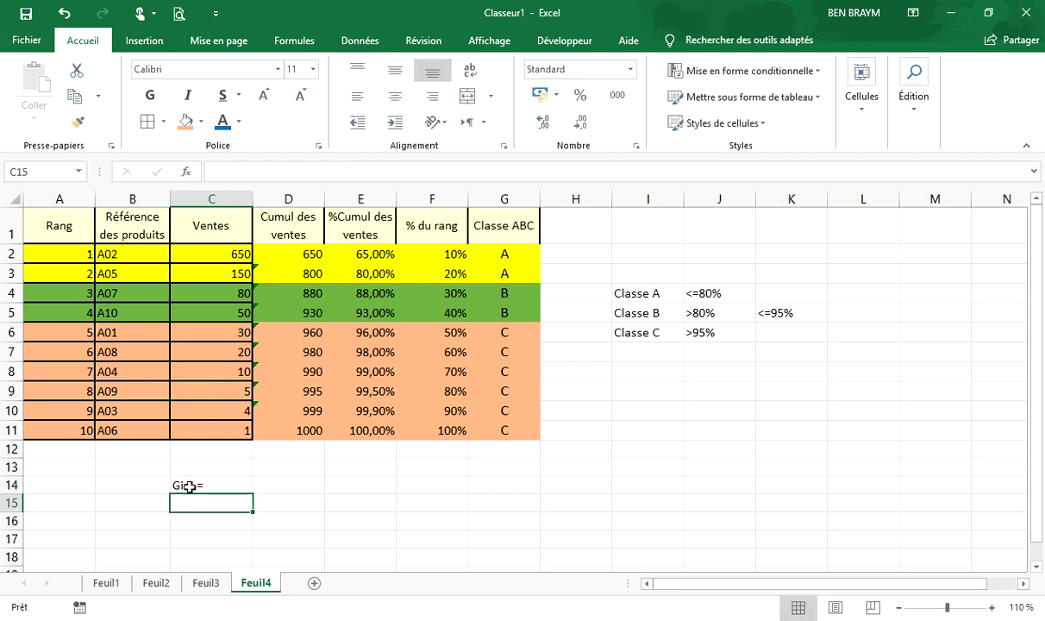
click(189, 486)
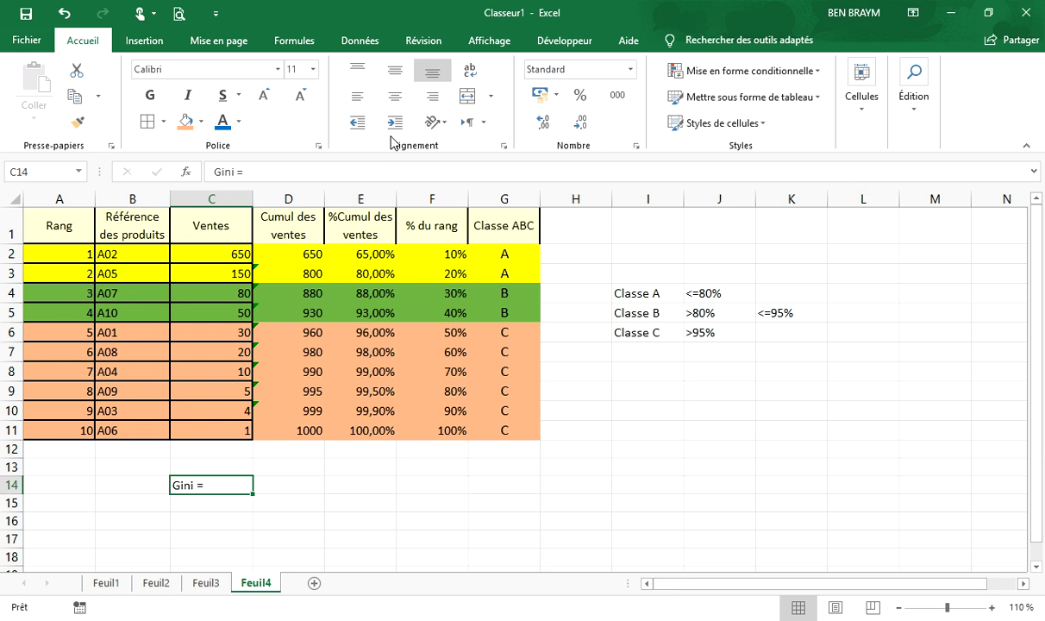
click(432, 96)
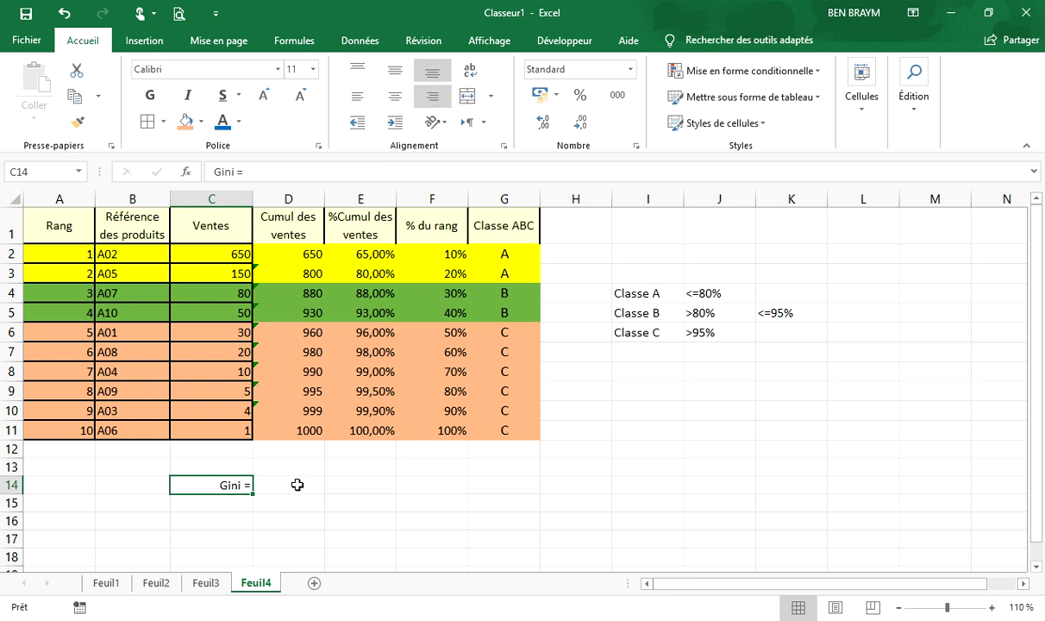
Total the cumulative sales percentages E2:E11 in E12 with the SOMME function.
click(367, 448)
text(=)
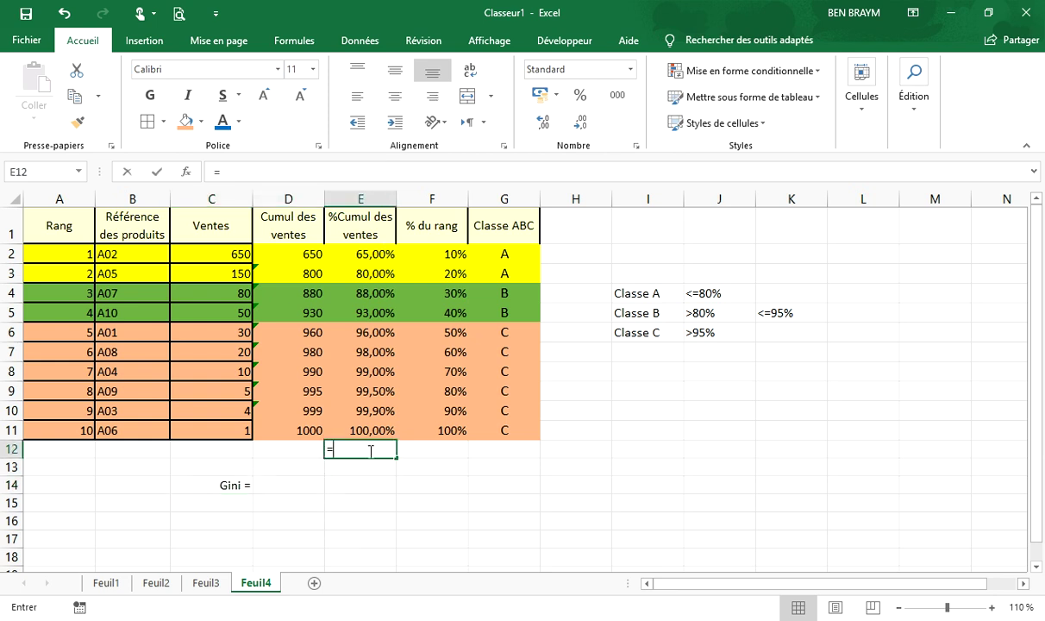
text(somme()
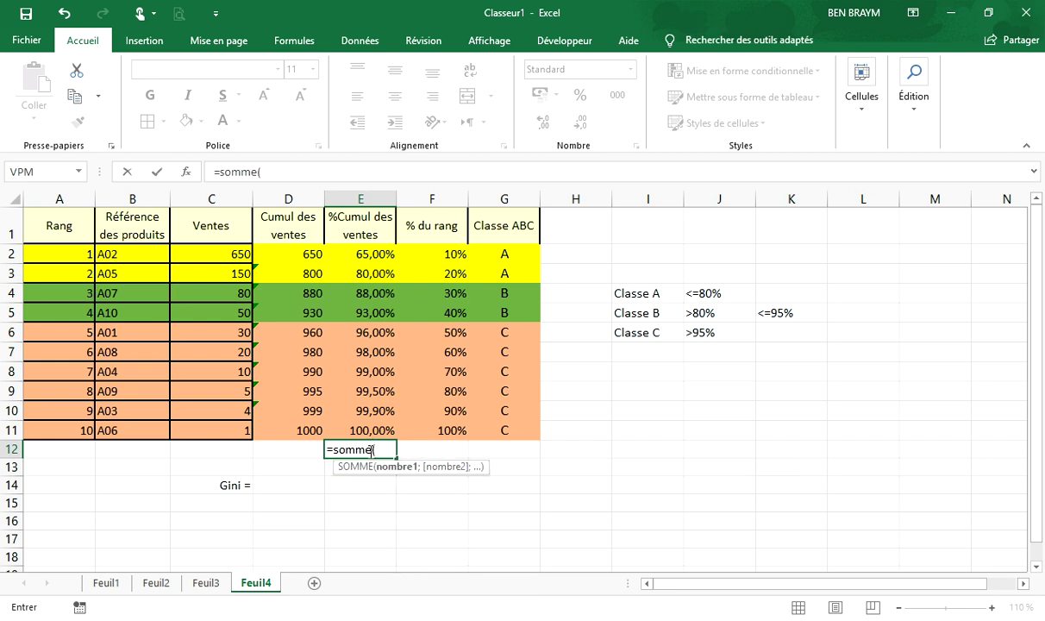
drag(343, 253, 377, 436)
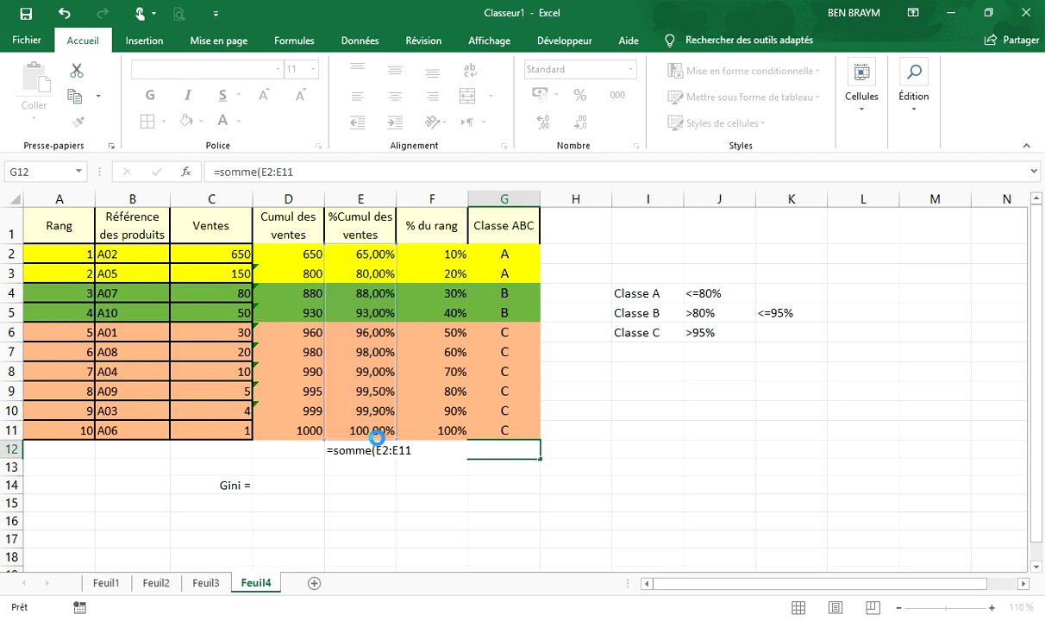
key(Return)
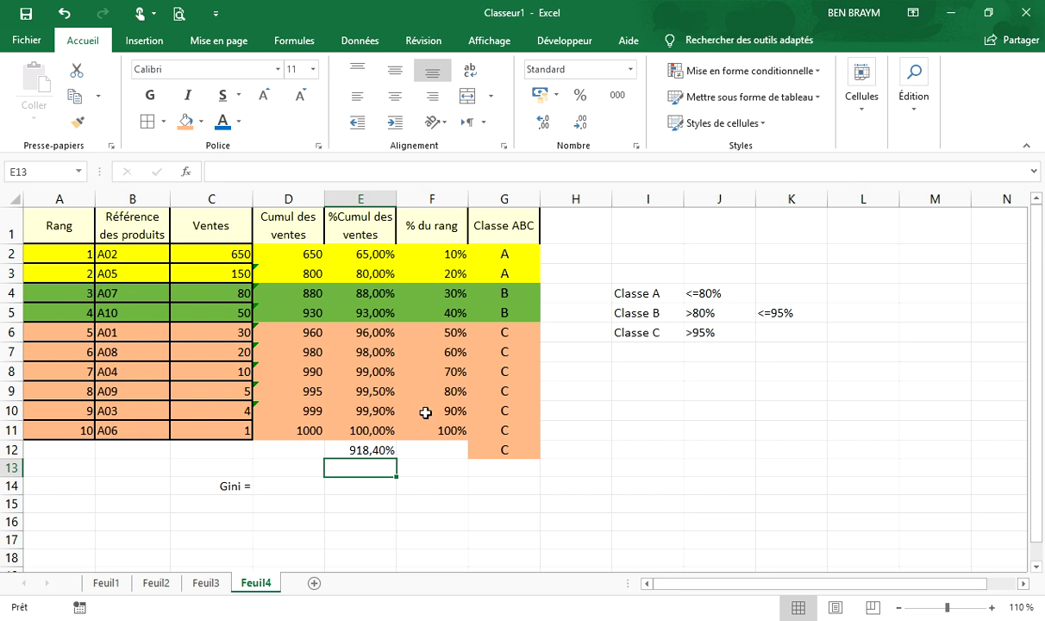
Delete the extra class formula in G12, just below the Classe ABC column.
click(278, 492)
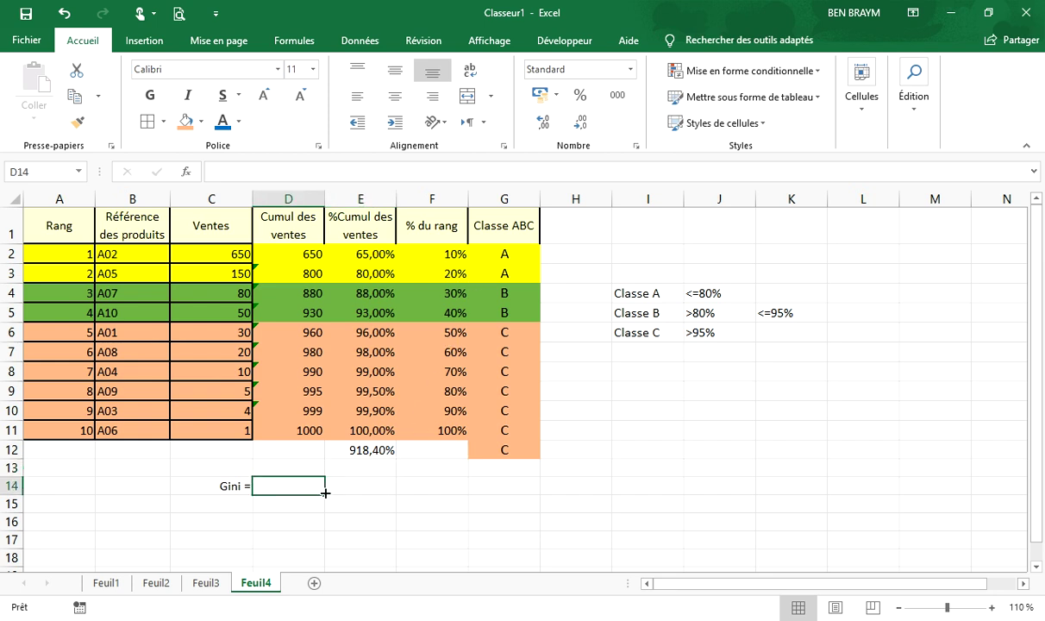
click(505, 449)
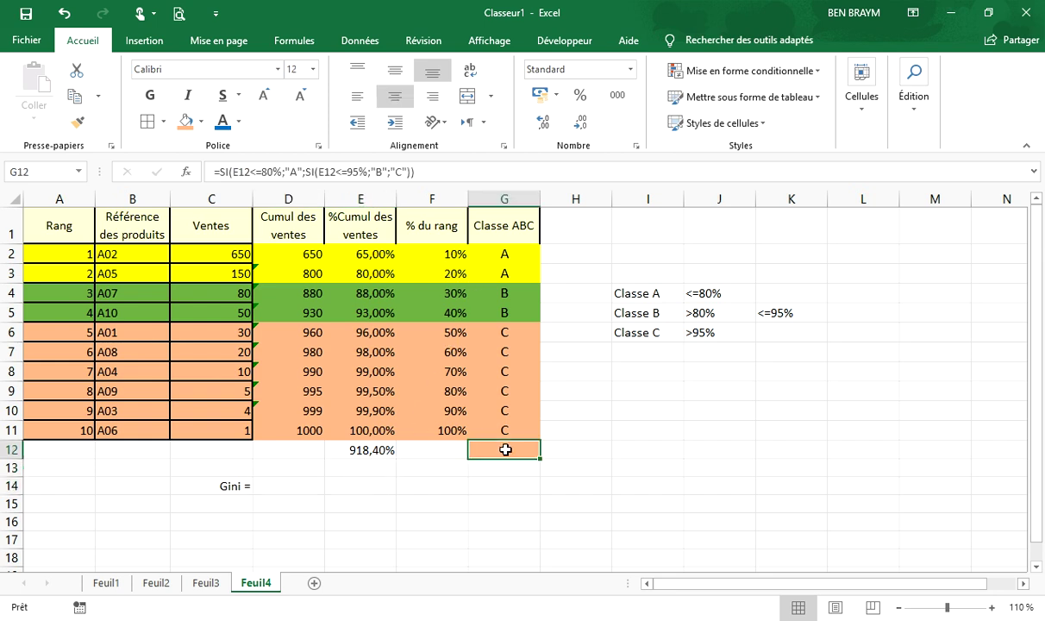
key(Delete)
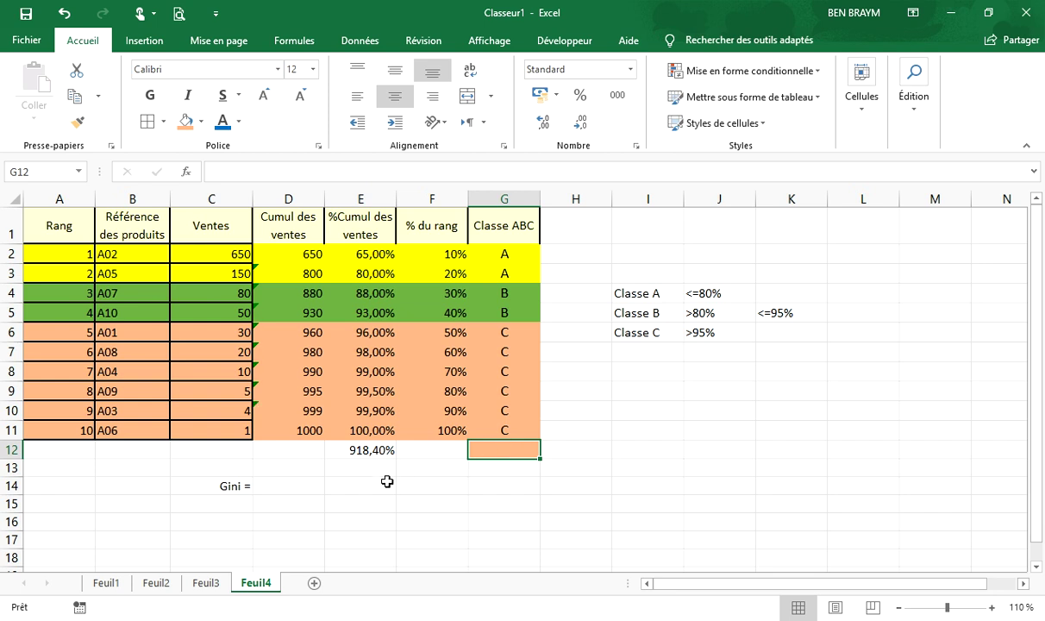
Calculate the Gini coefficient in D14 with the formula =((918,4*10)-5000)/5000.
click(318, 489)
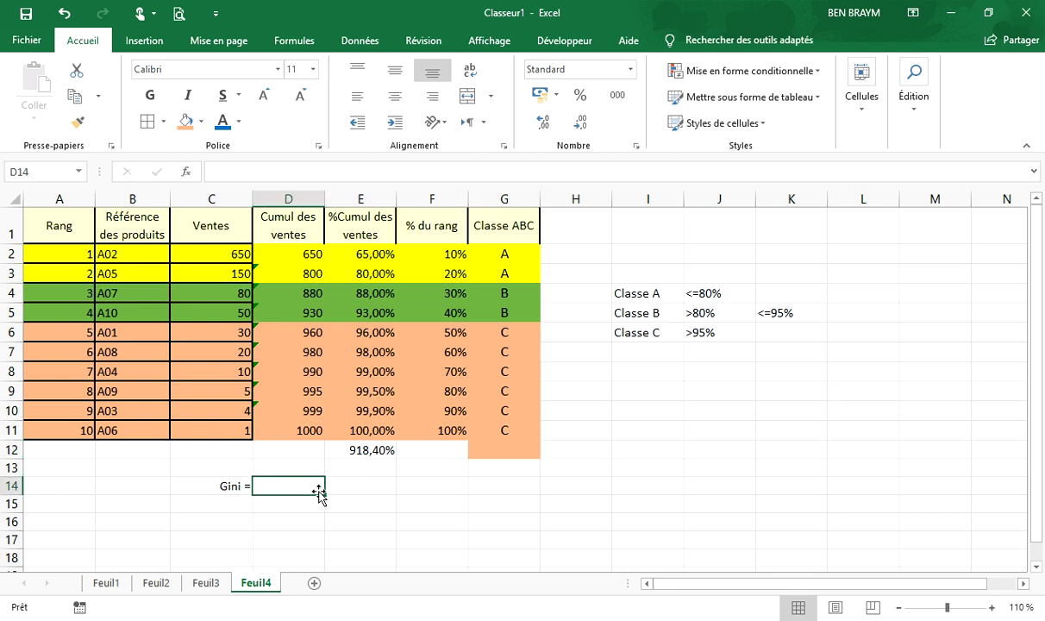
text(=((918,4*10)-5000)/5)
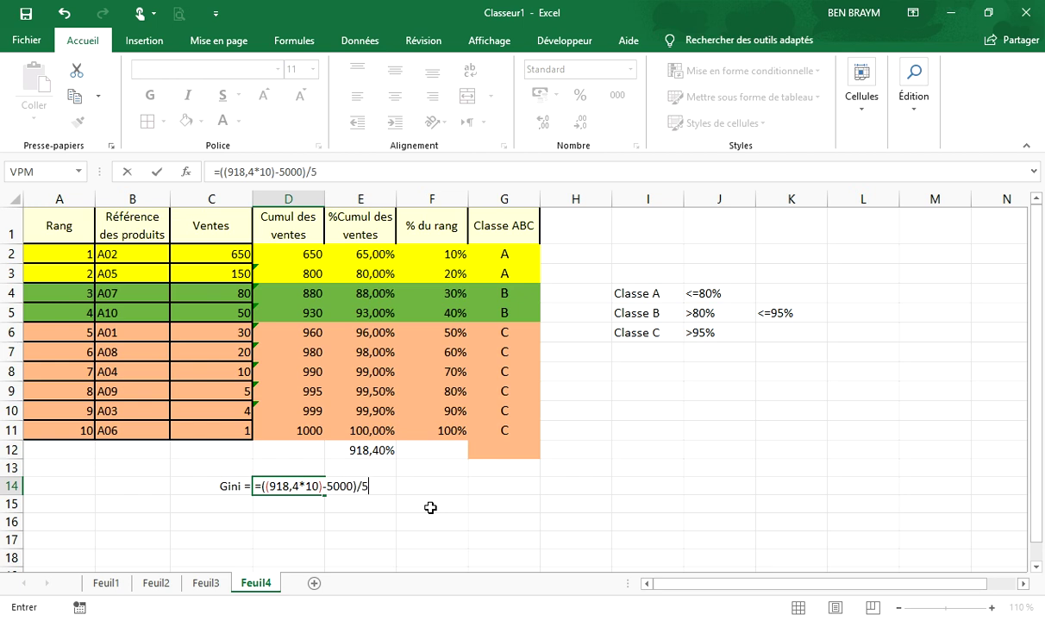
key(Return)
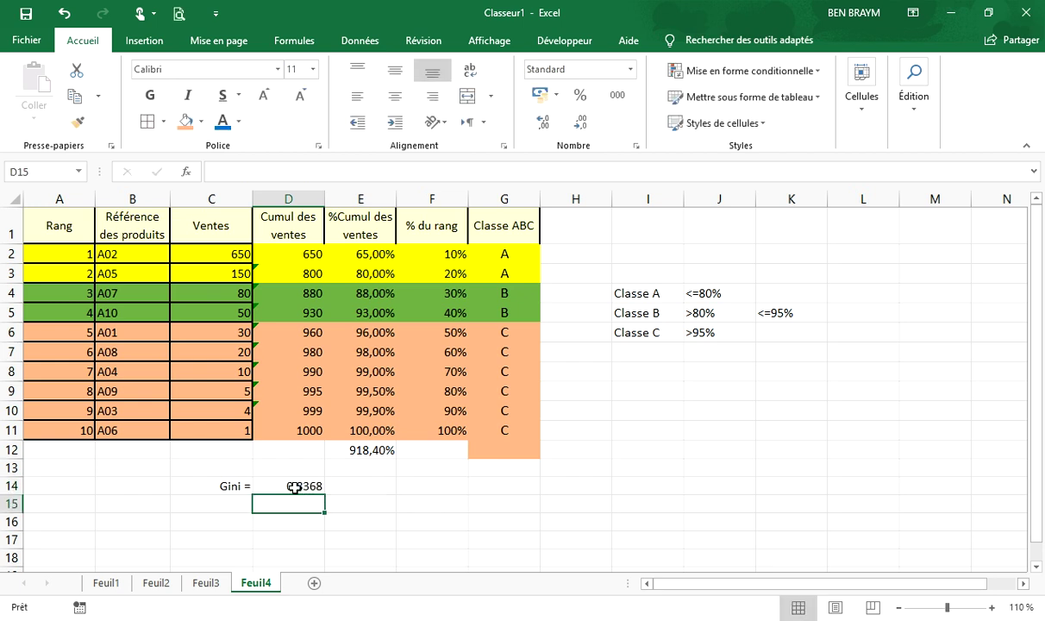
click(294, 488)
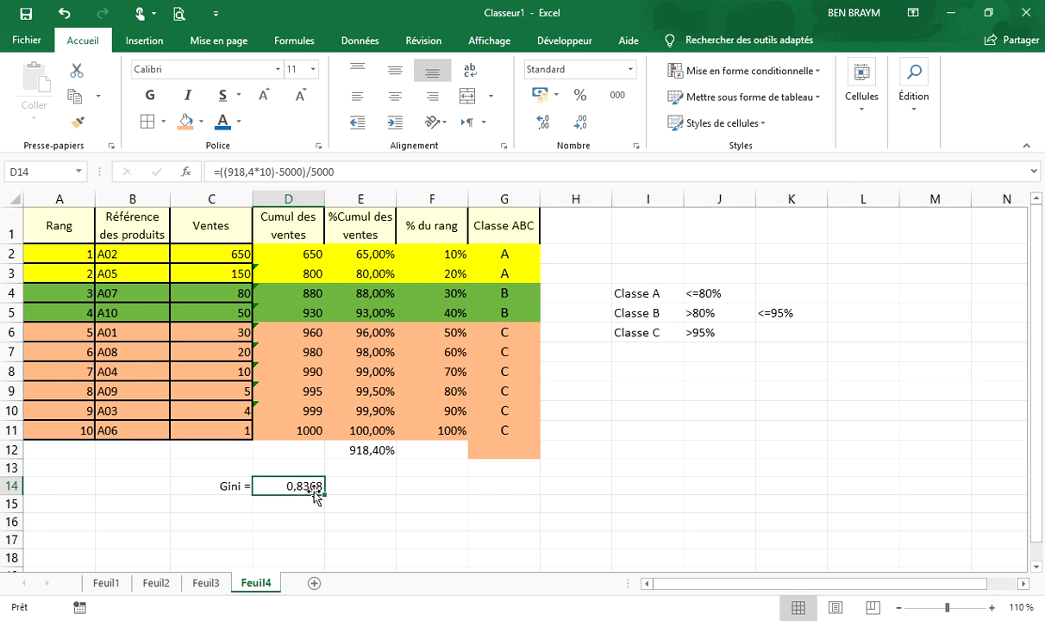